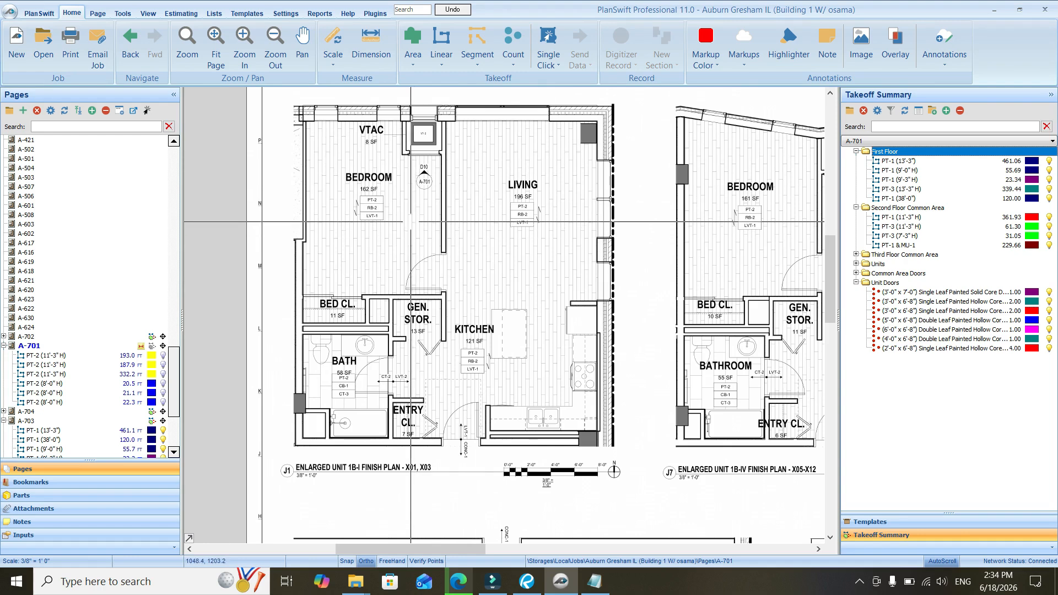
Examine the enlarged unit 1B-I finish plan, including the bedroom closet, bath and kitchen areas
{"action": "left_click_drag", "start_coordinate": [407, 177], "coordinate": [422, 192]}
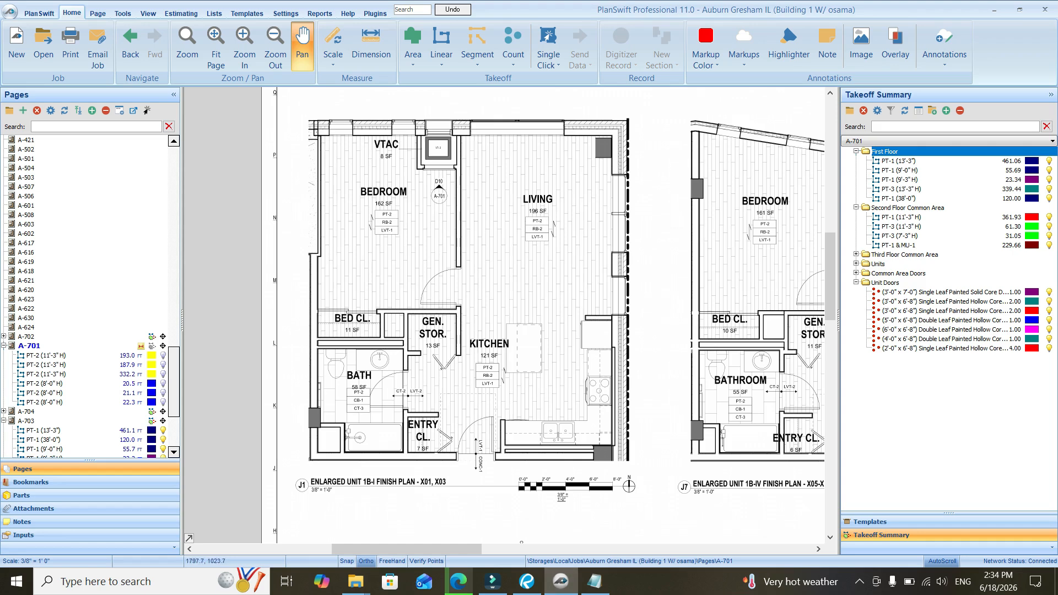
{"action": "scroll", "coordinate": [361, 319], "scroll_direction": "up", "scroll_amount": 1}
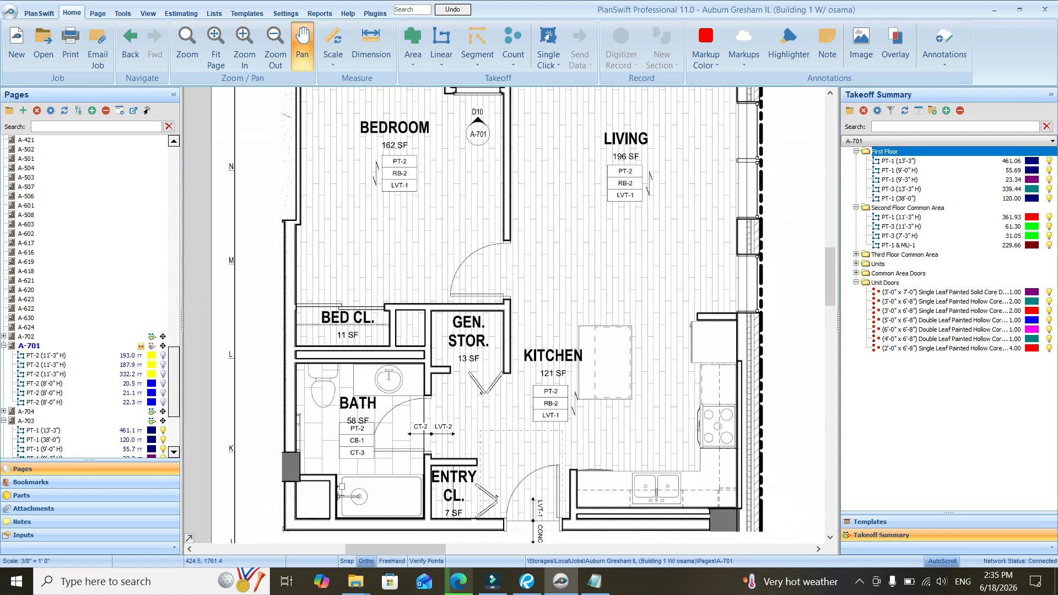
{"action": "left_click_drag", "start_coordinate": [517, 424], "coordinate": [512, 413]}
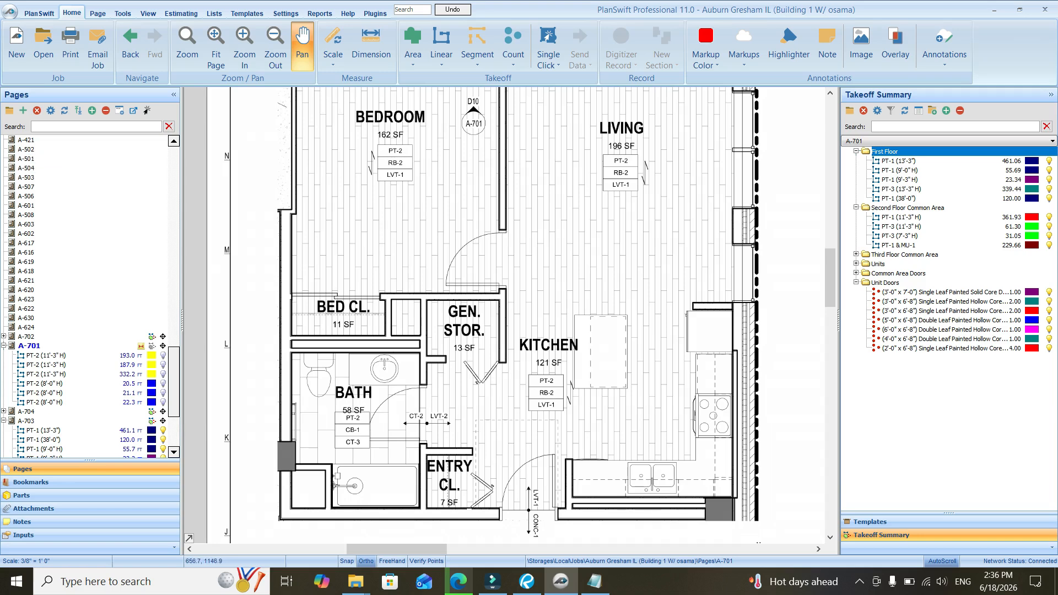
{"action": "left_click_drag", "start_coordinate": [361, 178], "coordinate": [345, 245]}
{"action": "scroll", "coordinate": [440, 252], "scroll_direction": "down", "scroll_amount": 1}
{"action": "left_click_drag", "start_coordinate": [440, 252], "coordinate": [466, 257]}
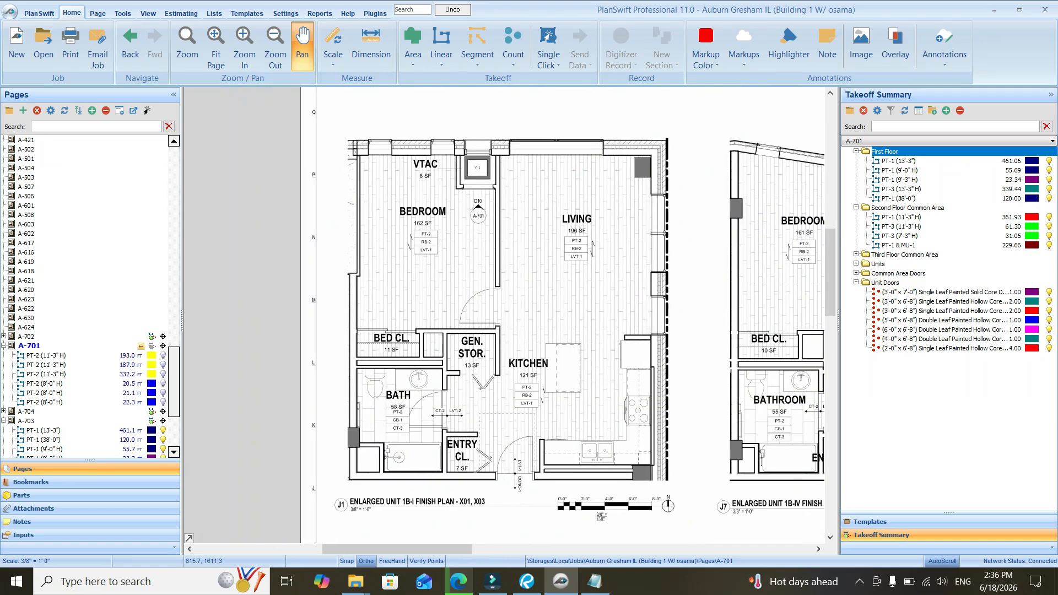
{"action": "scroll", "coordinate": [410, 267], "scroll_direction": "up", "scroll_amount": 2}
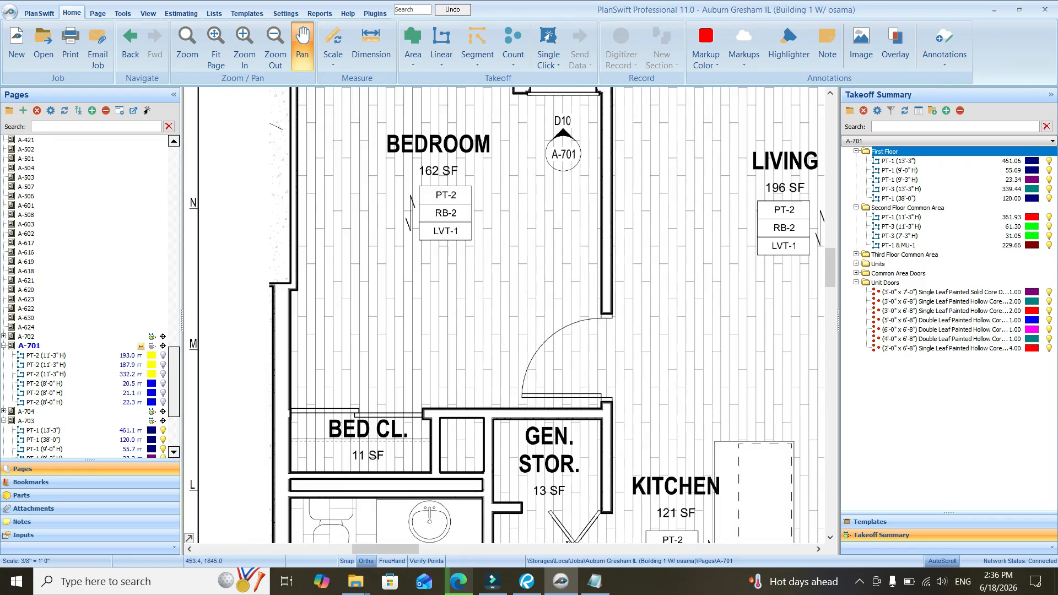
{"action": "left_click_drag", "start_coordinate": [330, 462], "coordinate": [327, 418]}
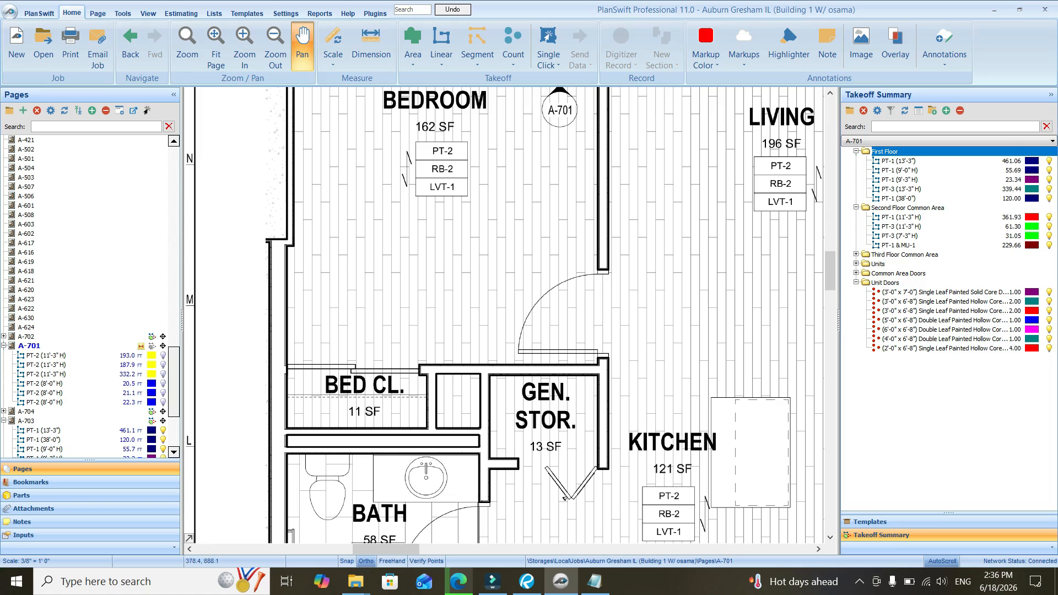
Dimension the bedroom closet shelf's depth from the dashed shelf line to the closet's back wall
{"action": "left_click", "coordinate": [370, 49]}
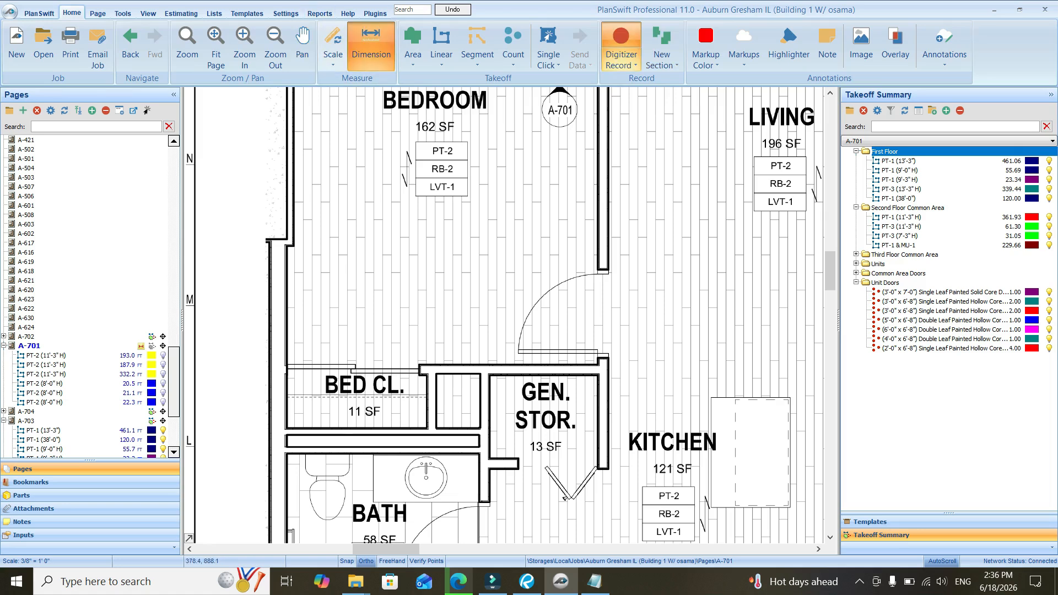
{"action": "scroll", "coordinate": [288, 406], "scroll_direction": "up", "scroll_amount": 4}
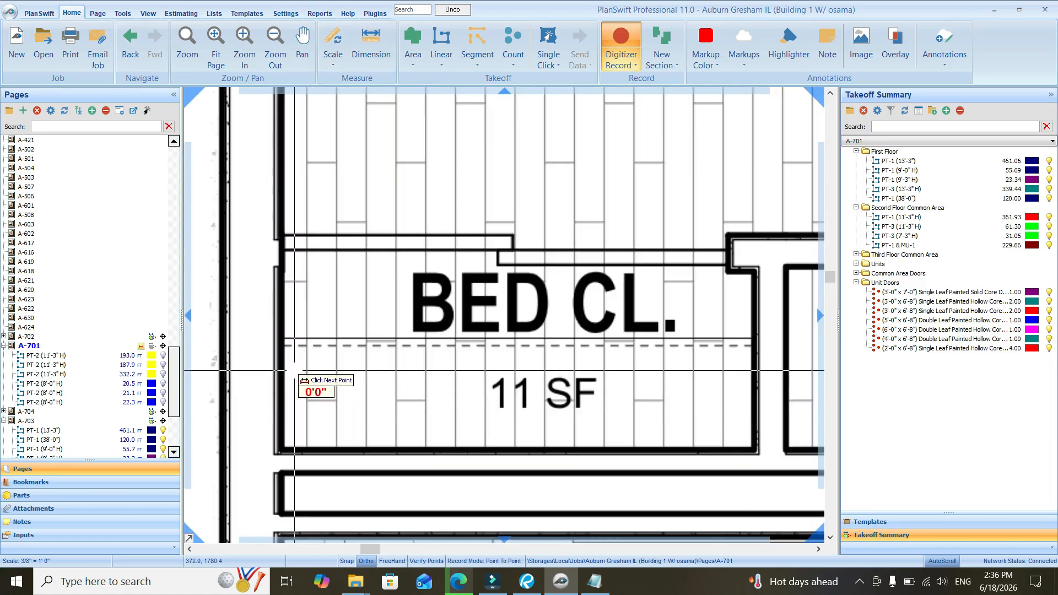
{"action": "scroll", "coordinate": [287, 371], "scroll_direction": "down", "scroll_amount": 2}
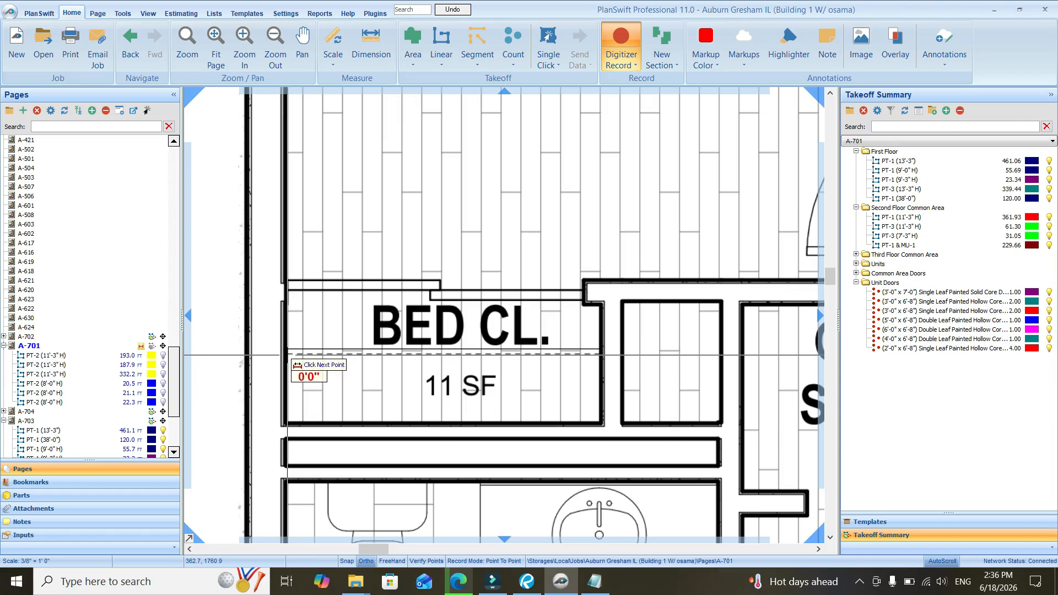
{"action": "left_click", "coordinate": [288, 356]}
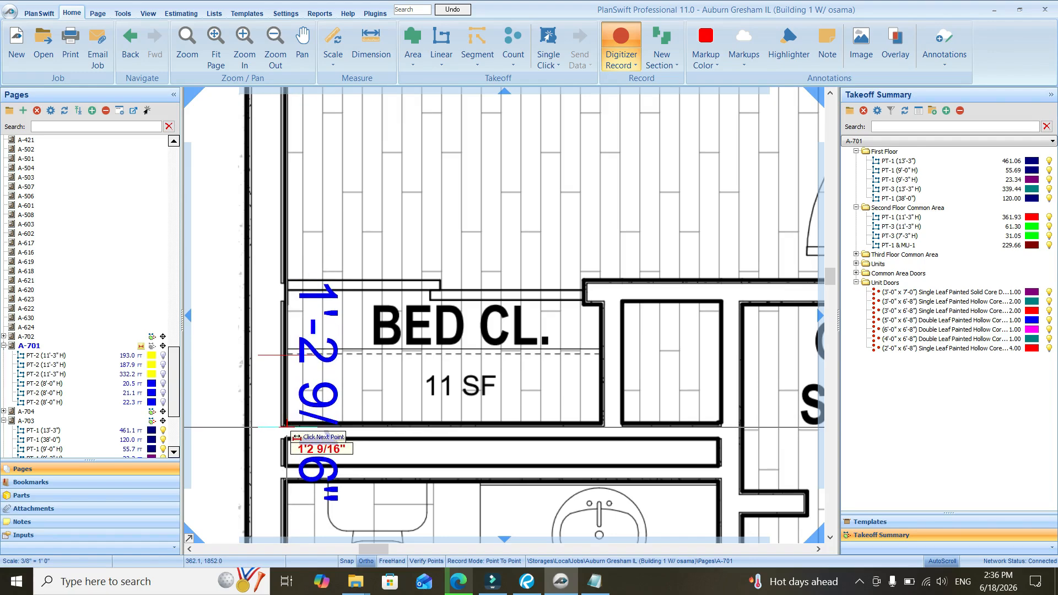
{"action": "scroll", "coordinate": [287, 427], "scroll_direction": "down", "scroll_amount": 1}
{"action": "scroll", "coordinate": [292, 340], "scroll_direction": "down", "scroll_amount": 1}
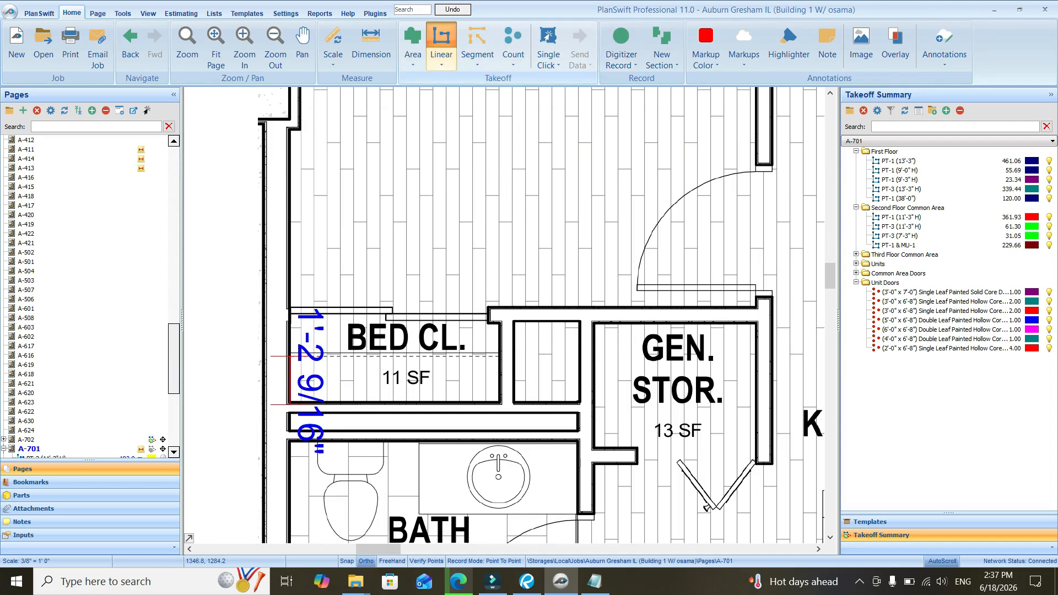
Create a linear takeoff item named 1'3" Deep bedroom closet
{"action": "left_click", "coordinate": [441, 45]}
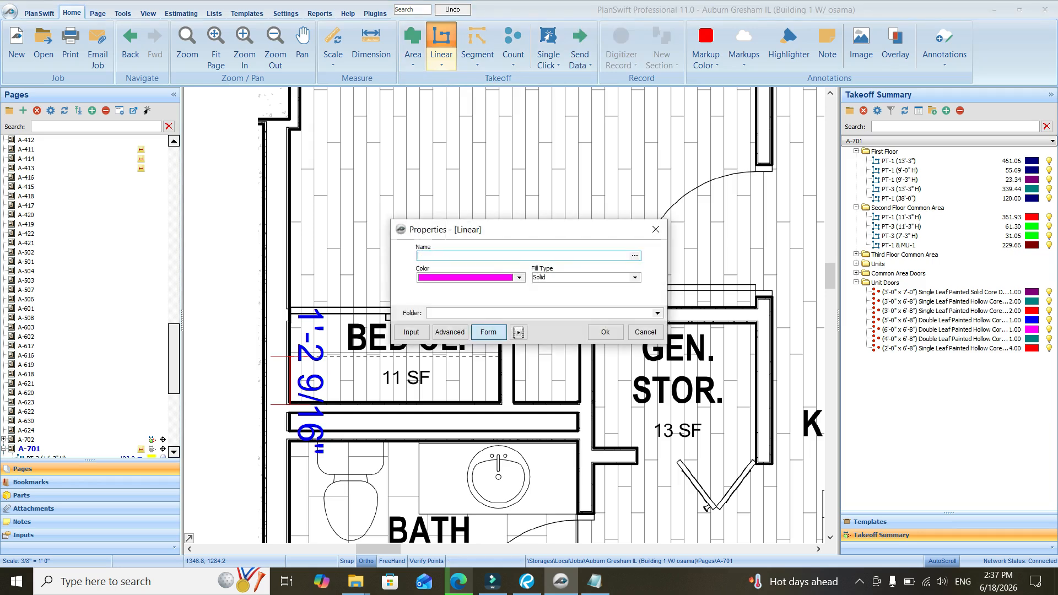
{"action": "type", "text": "1'3\" Deep bedroom closet"}
{"action": "left_click", "coordinate": [605, 332]}
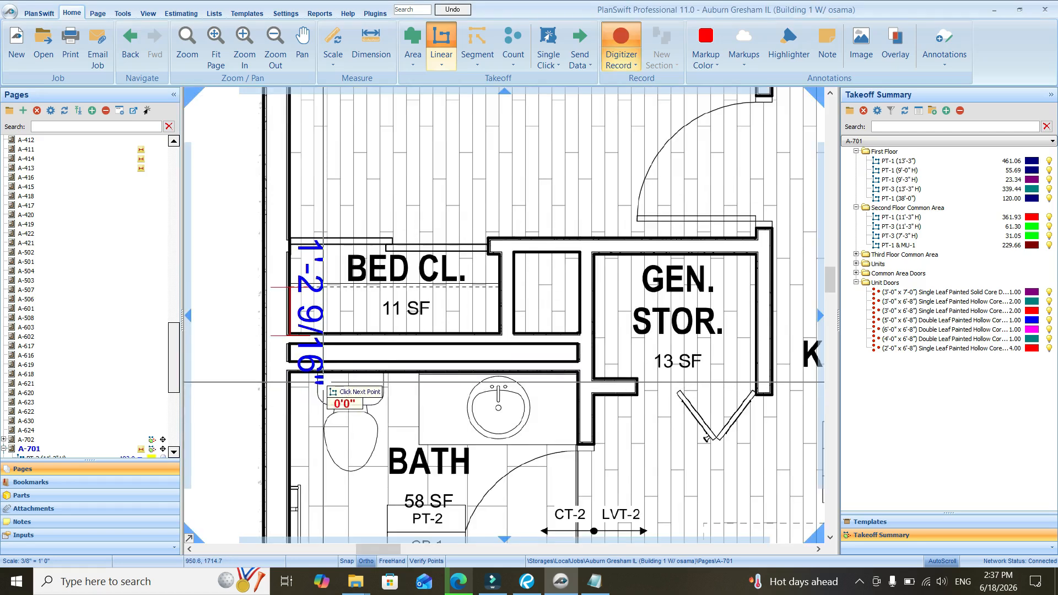
Trace the closet takeoff along the dashed shelf line in BED CL. from wall to wall, about 5.2 ft long
{"action": "scroll", "coordinate": [504, 300], "scroll_direction": "up", "scroll_amount": 4}
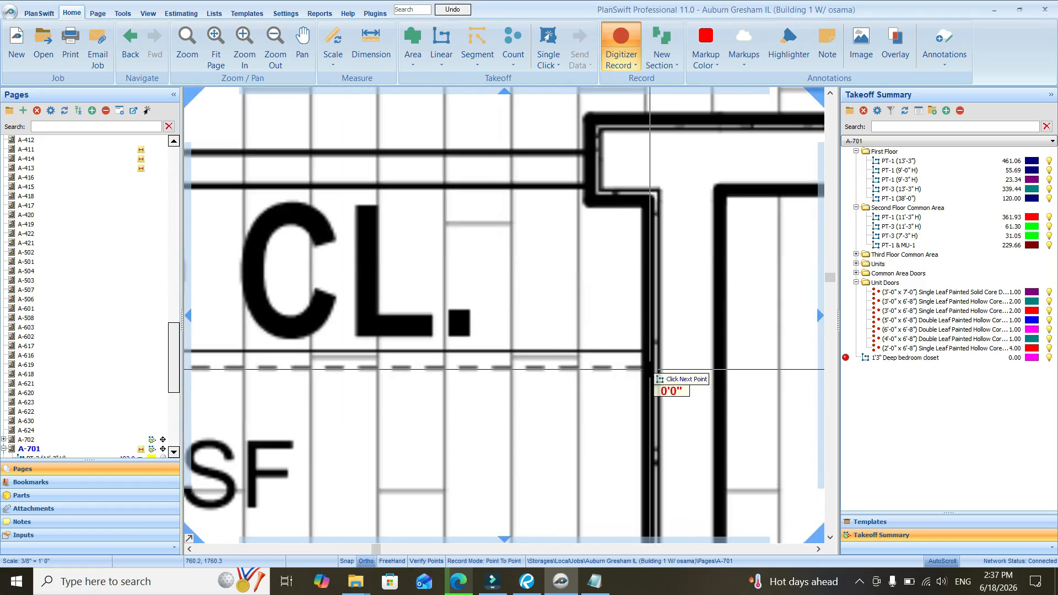
{"action": "left_click", "coordinate": [641, 367]}
{"action": "scroll", "coordinate": [701, 351], "scroll_direction": "down", "scroll_amount": 3}
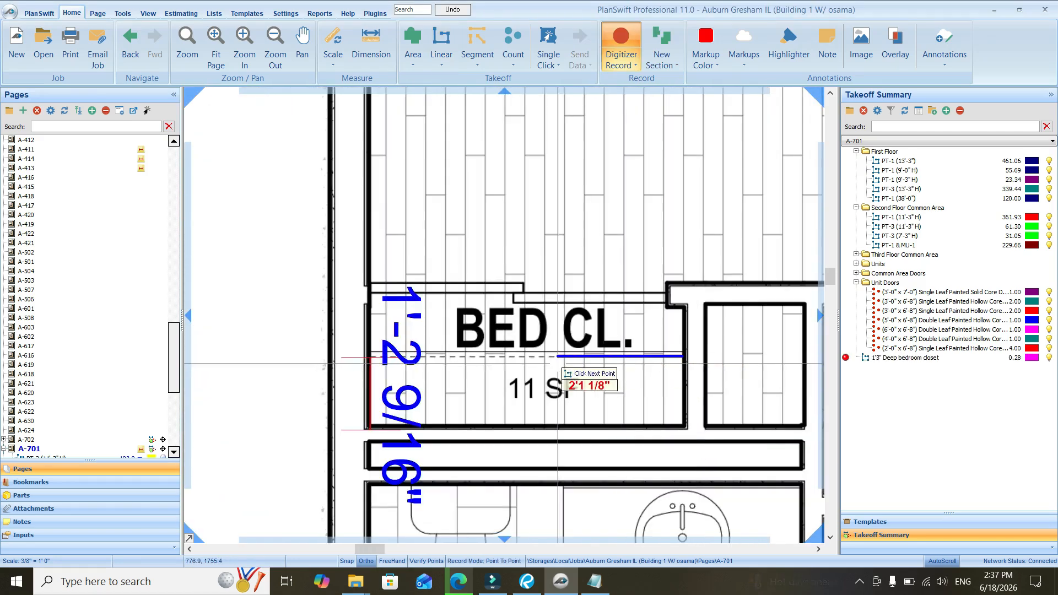
{"action": "scroll", "coordinate": [361, 356], "scroll_direction": "up", "scroll_amount": 4}
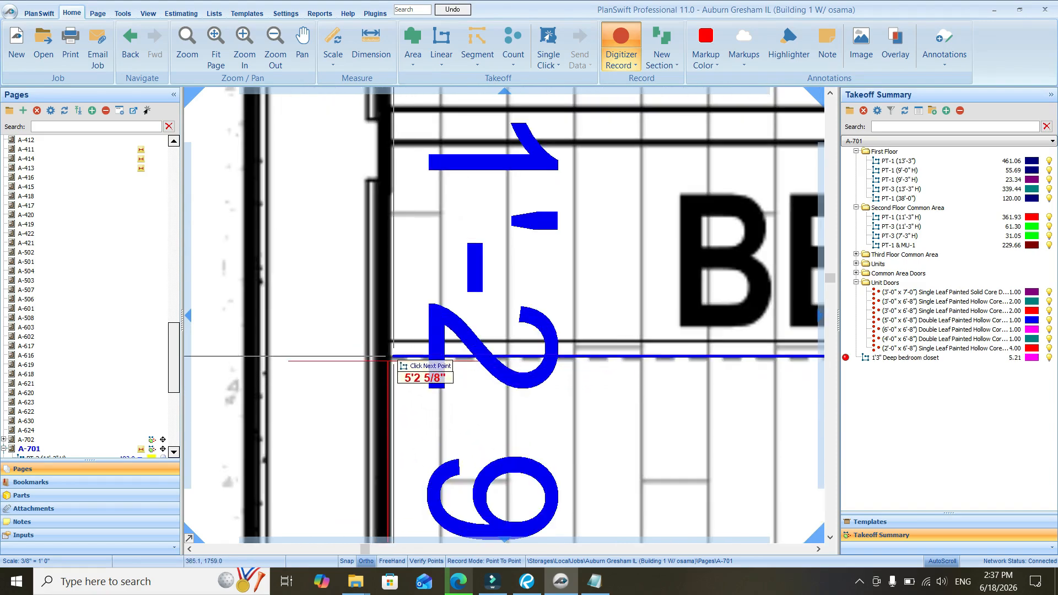
{"action": "left_click", "coordinate": [393, 356]}
{"action": "key", "text": "Escape"}
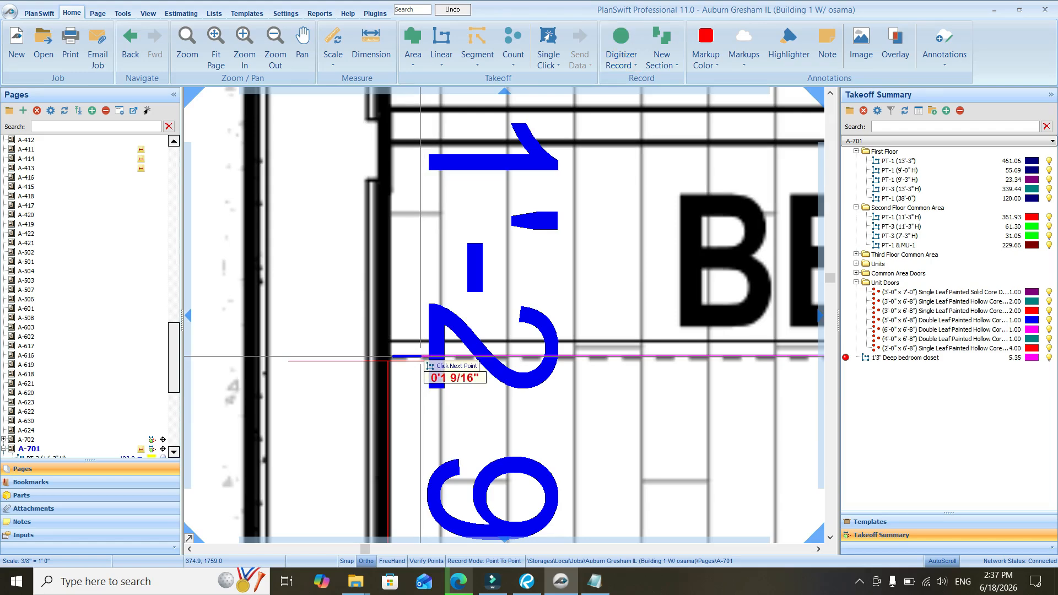
Dimension the bathroom vanity's depth along its open side, from the back wall to the front edge
{"action": "scroll", "coordinate": [434, 313], "scroll_direction": "down", "scroll_amount": 2}
{"action": "scroll", "coordinate": [435, 313], "scroll_direction": "down", "scroll_amount": 2}
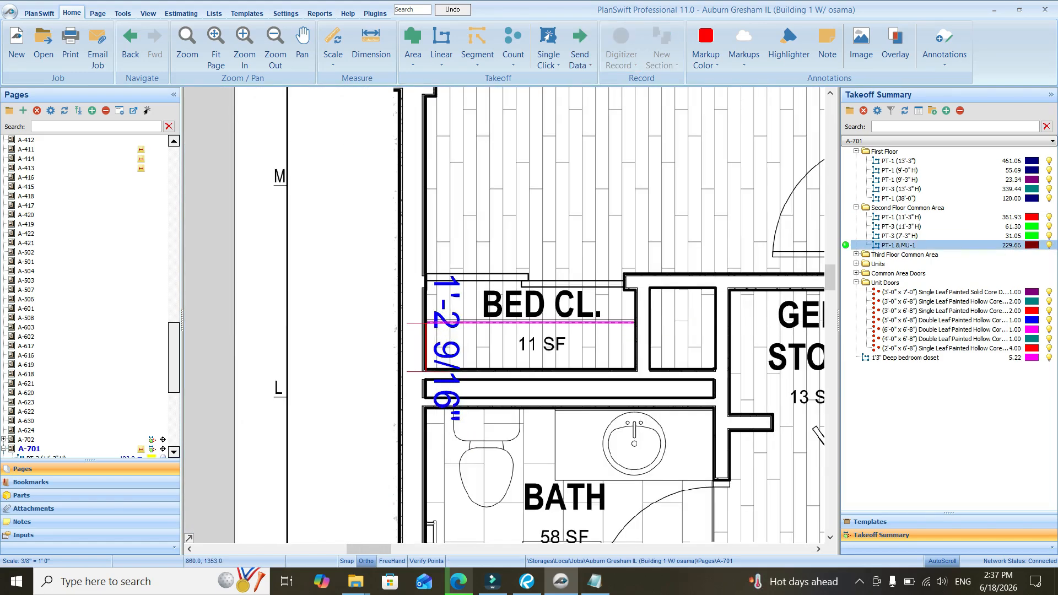
{"action": "scroll", "coordinate": [347, 299], "scroll_direction": "down", "scroll_amount": 2}
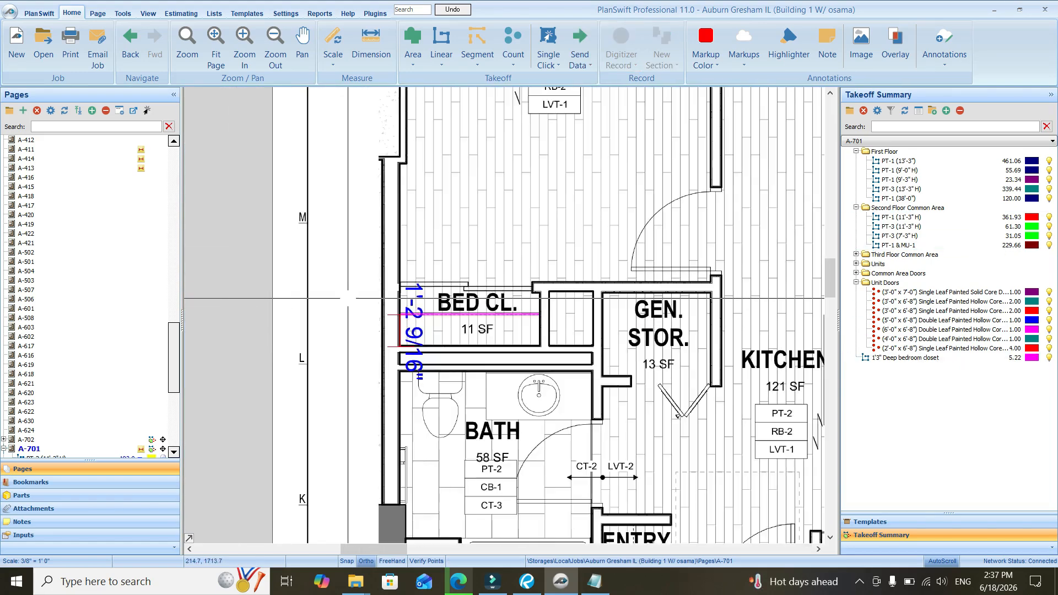
{"action": "scroll", "coordinate": [477, 359], "scroll_direction": "up", "scroll_amount": 1}
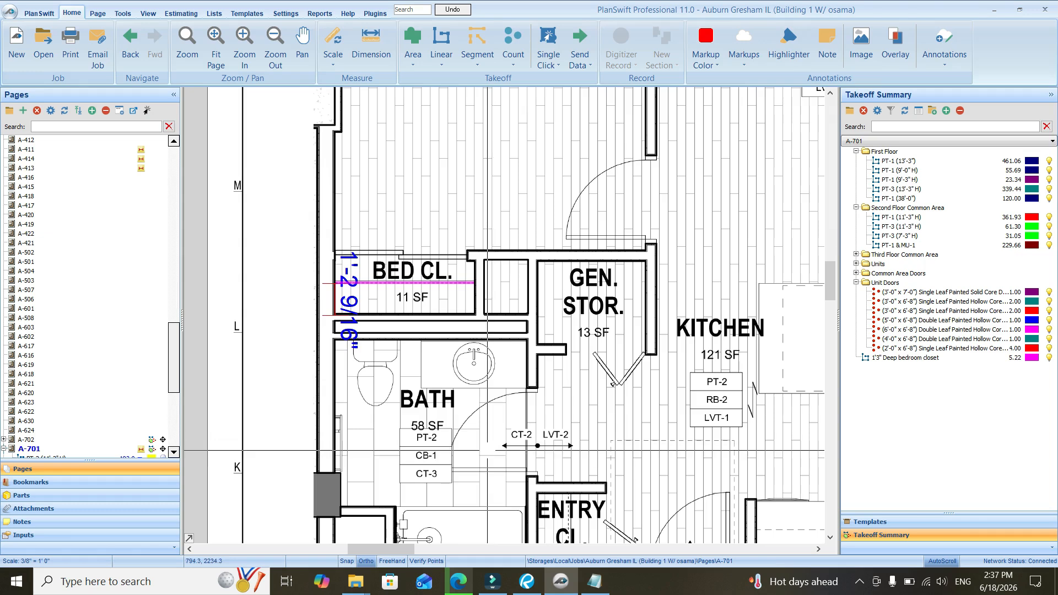
{"action": "scroll", "coordinate": [449, 282], "scroll_direction": "down", "scroll_amount": 2}
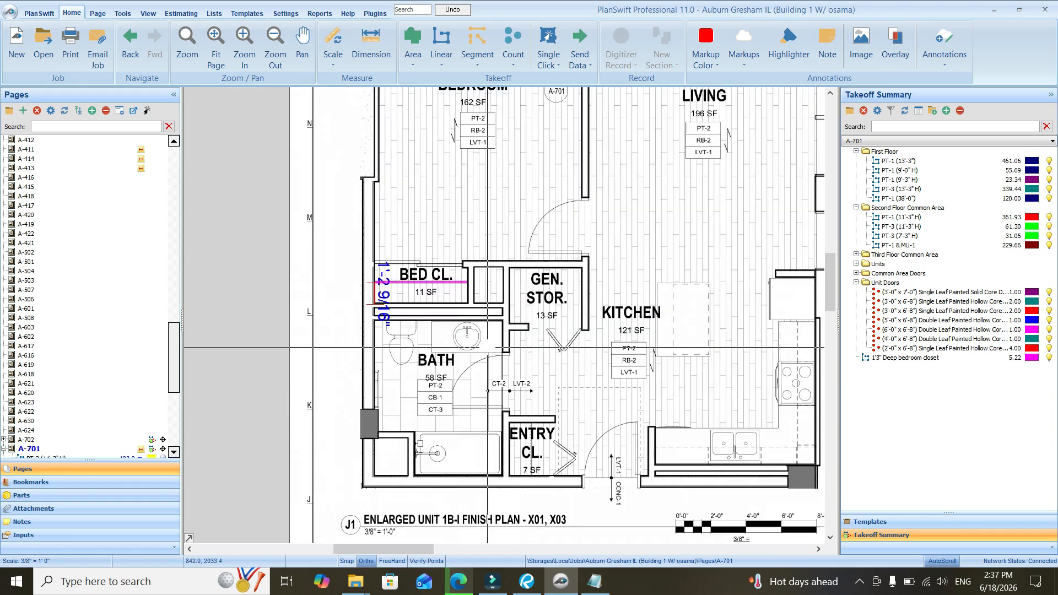
{"action": "scroll", "coordinate": [458, 301], "scroll_direction": "up", "scroll_amount": 2}
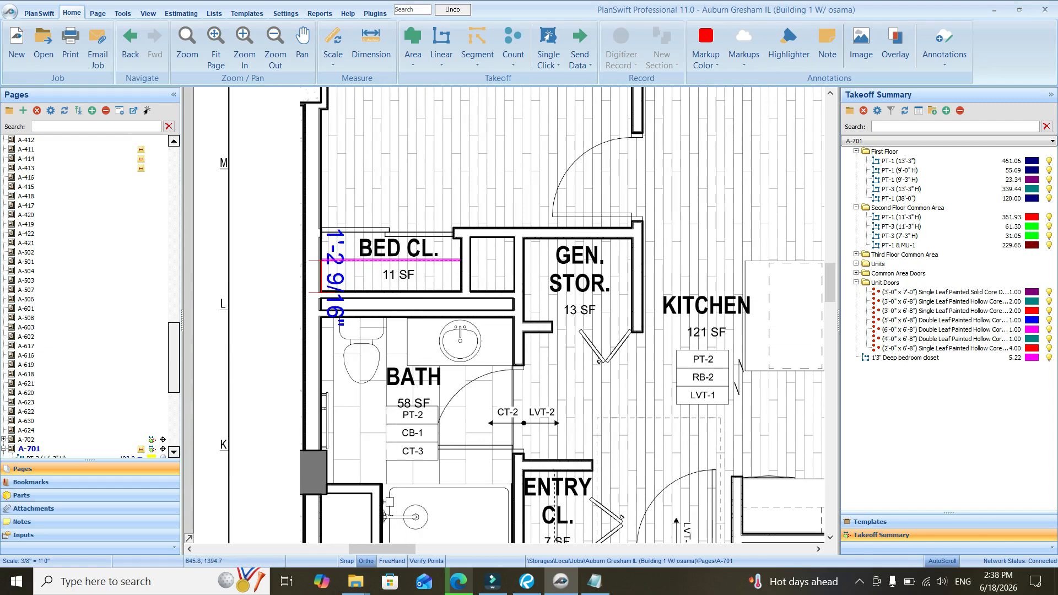
{"action": "left_click", "coordinate": [371, 47]}
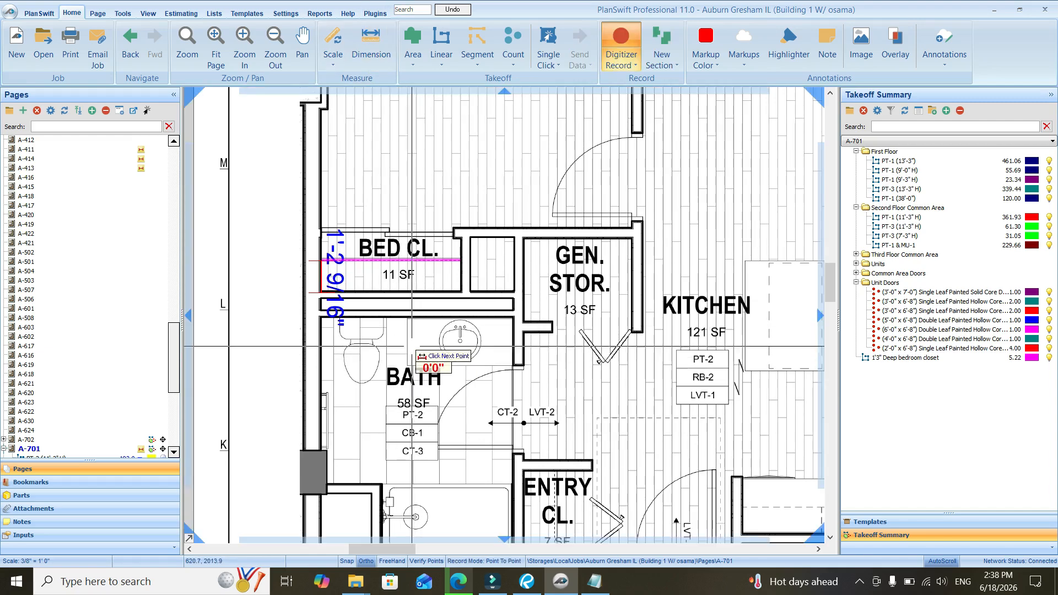
{"action": "scroll", "coordinate": [409, 339], "scroll_direction": "up", "scroll_amount": 5}
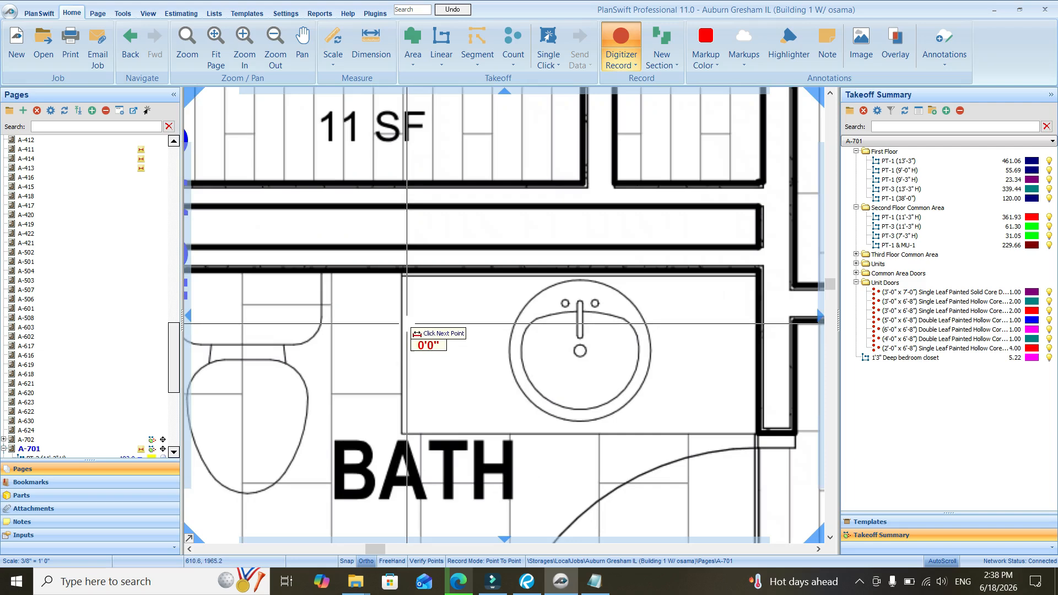
{"action": "left_click", "coordinate": [402, 273]}
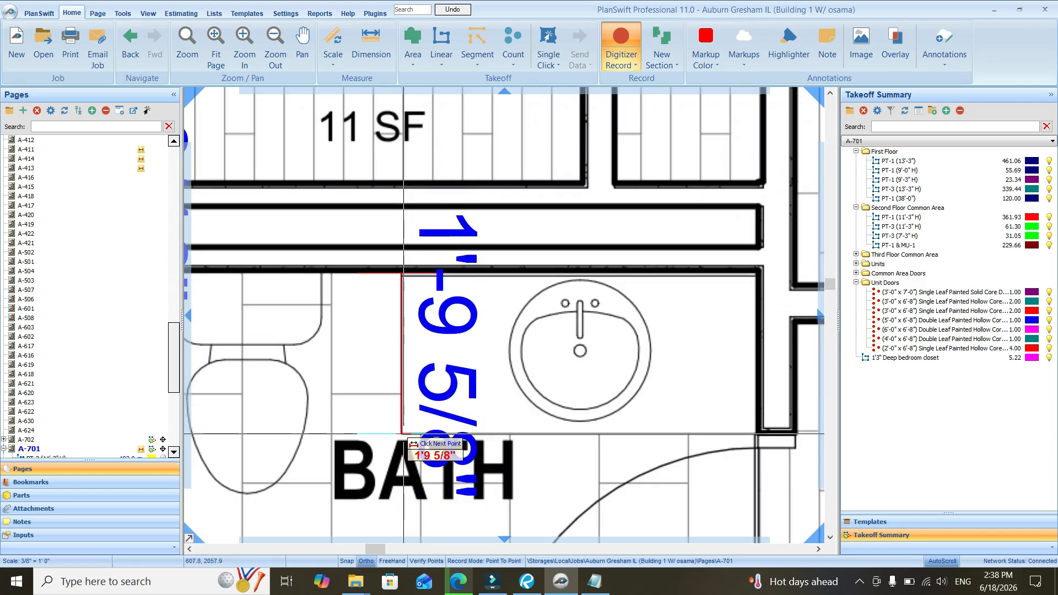
{"action": "scroll", "coordinate": [402, 434], "scroll_direction": "up", "scroll_amount": 3}
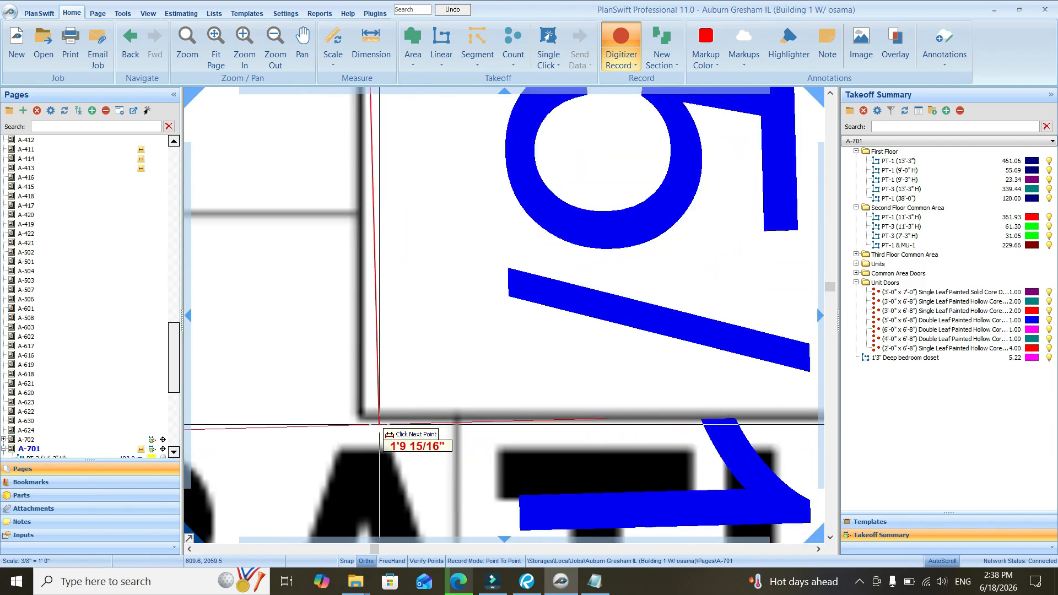
{"action": "scroll", "coordinate": [379, 425], "scroll_direction": "down", "scroll_amount": 4}
{"action": "left_click", "coordinate": [393, 380]}
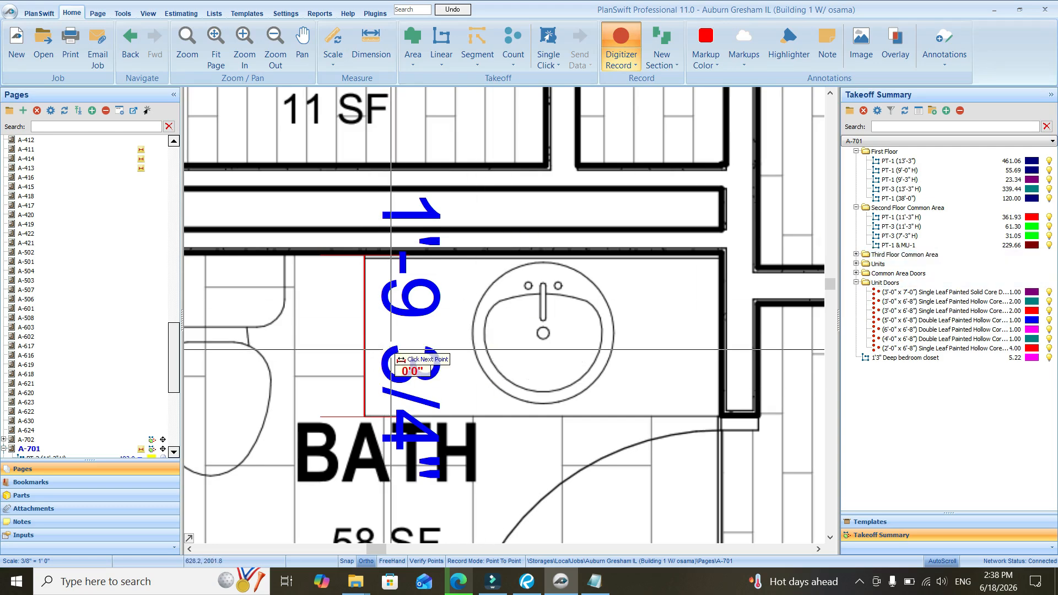
{"action": "key", "text": "Escape"}
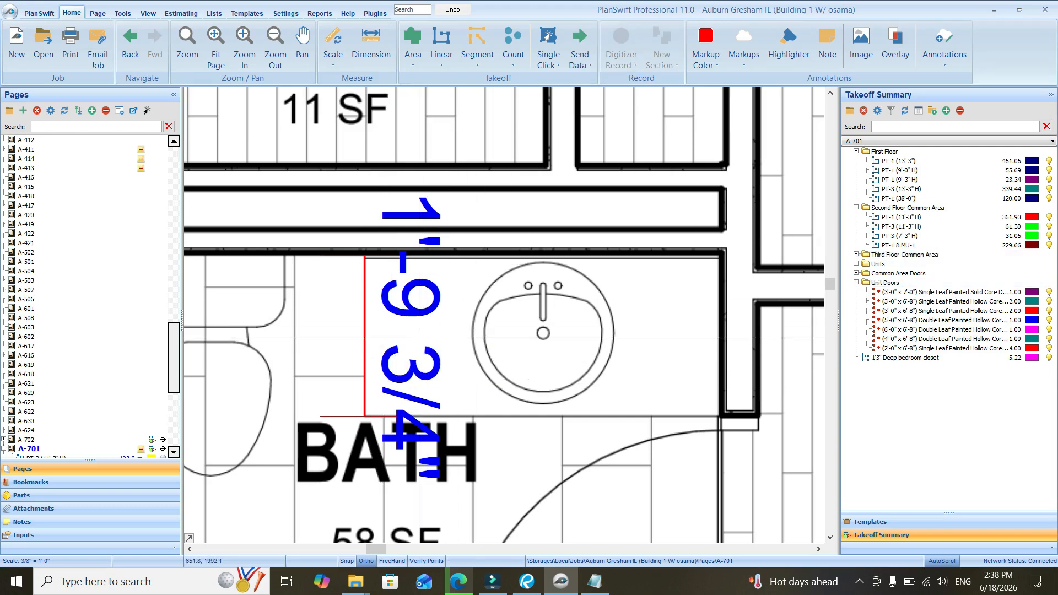
Create a linear takeoff item named 2' deep bath vanity closet
{"action": "scroll", "coordinate": [449, 356], "scroll_direction": "down", "scroll_amount": 2}
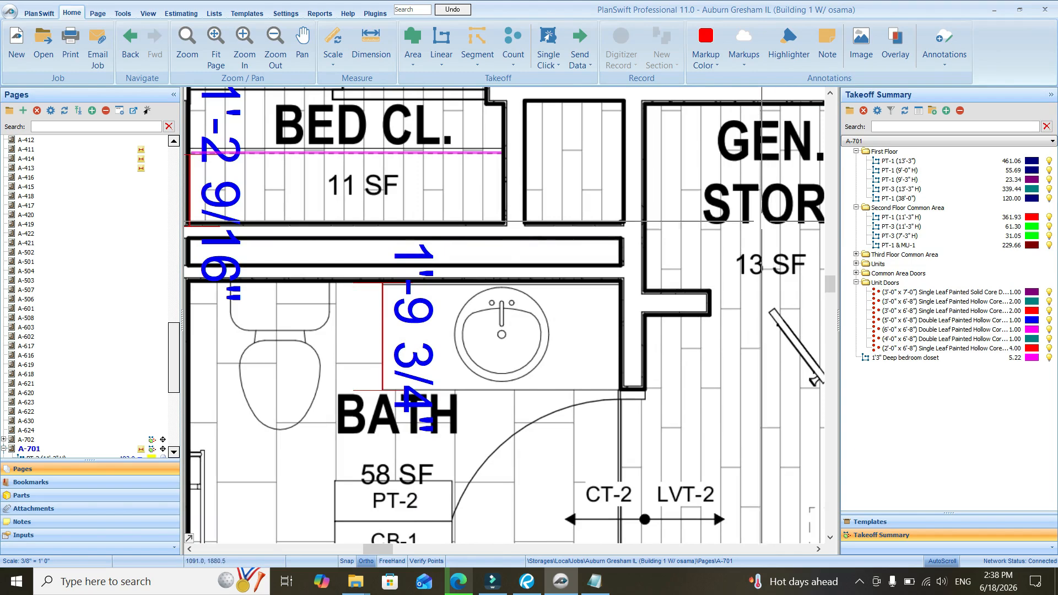
{"action": "left_click", "coordinate": [441, 41]}
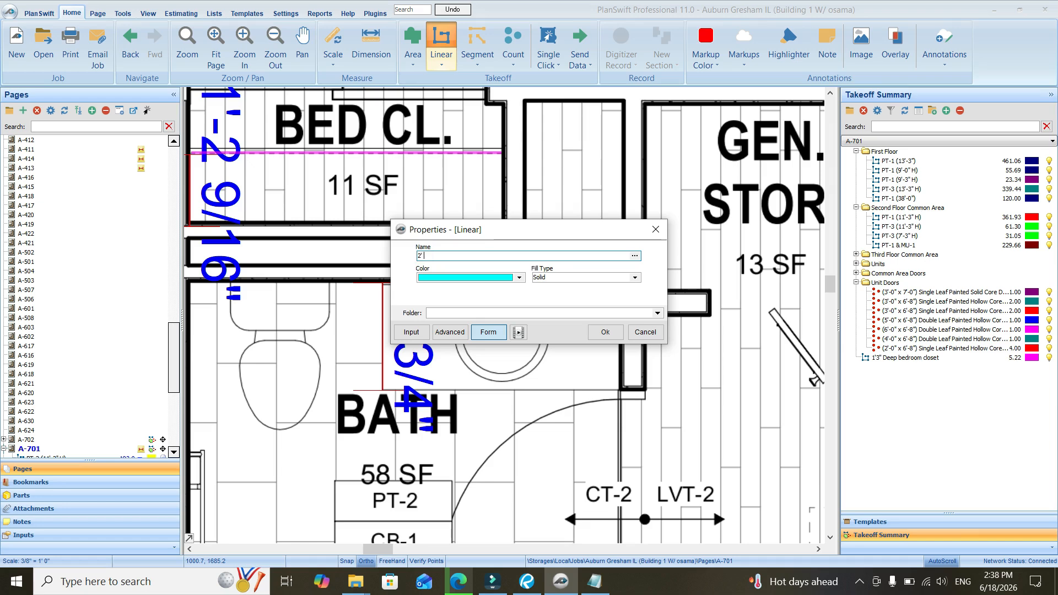
{"action": "type", "text": "2' deep bath"}
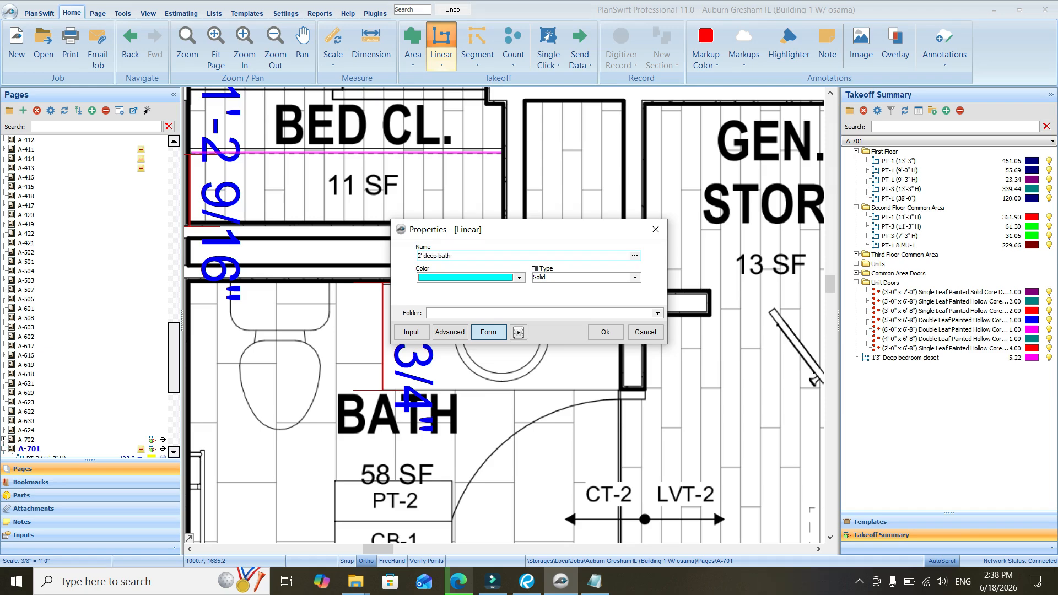
{"action": "type", "text": " vanity closet"}
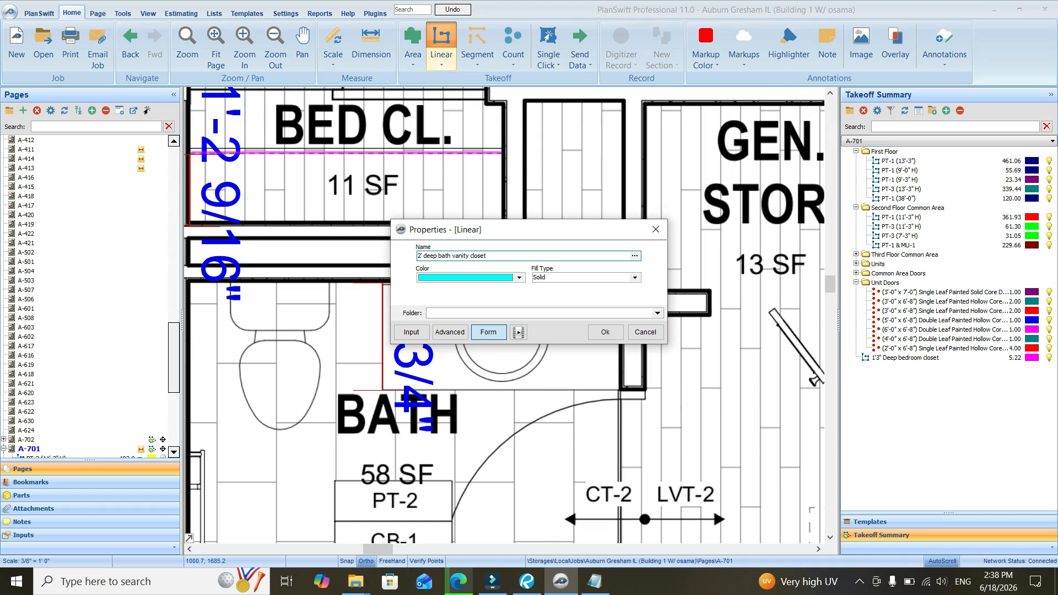
{"action": "left_click", "coordinate": [605, 331]}
Trace the vanity takeoff along the front edge of the bathroom sink counter, about 4 ft long
{"action": "scroll", "coordinate": [711, 289], "scroll_direction": "up", "scroll_amount": 2}
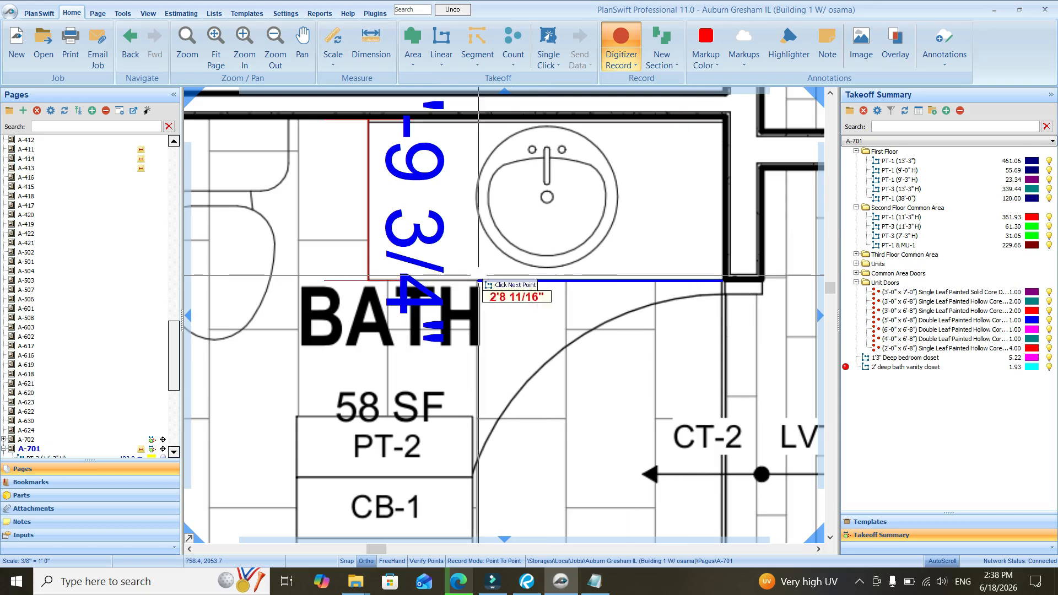
{"action": "left_click", "coordinate": [369, 281]}
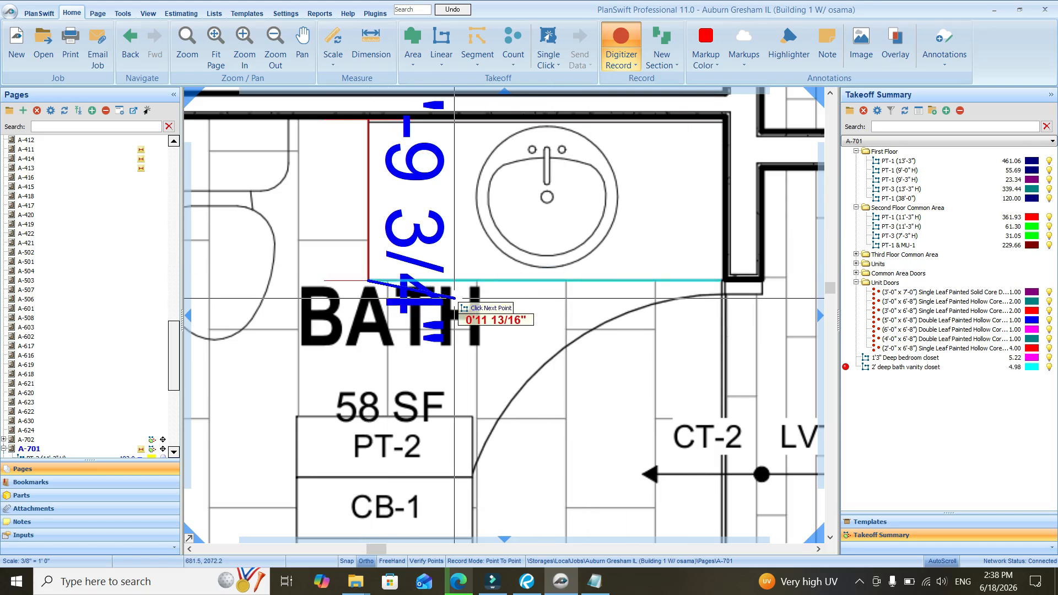
{"action": "key", "text": "Escape"}
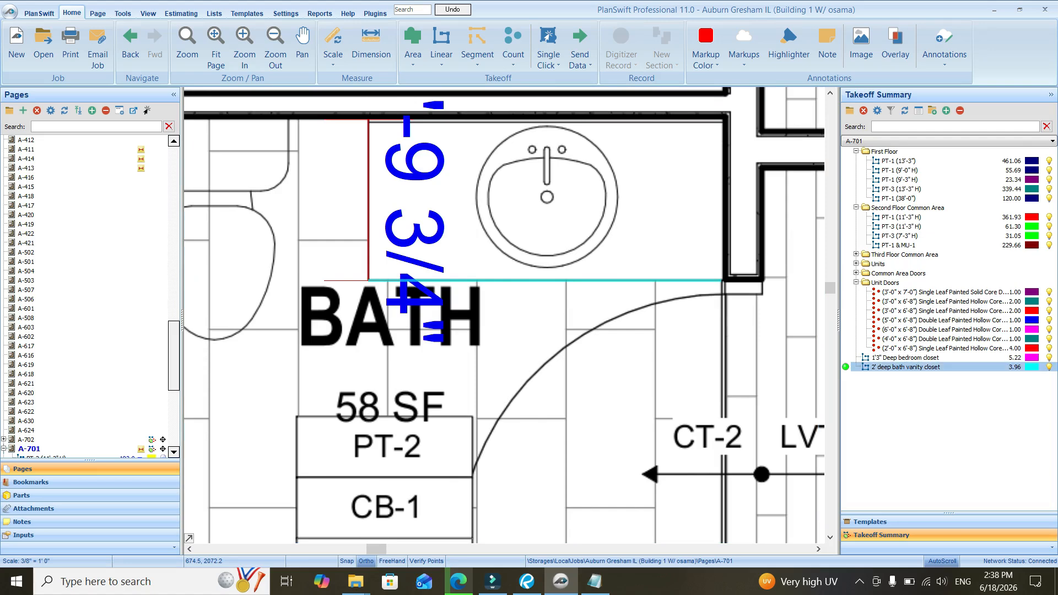
Dimension the entry closet's shelf depth from the dashed shelf line to the closet's back wall
{"action": "left_click", "coordinate": [905, 358]}
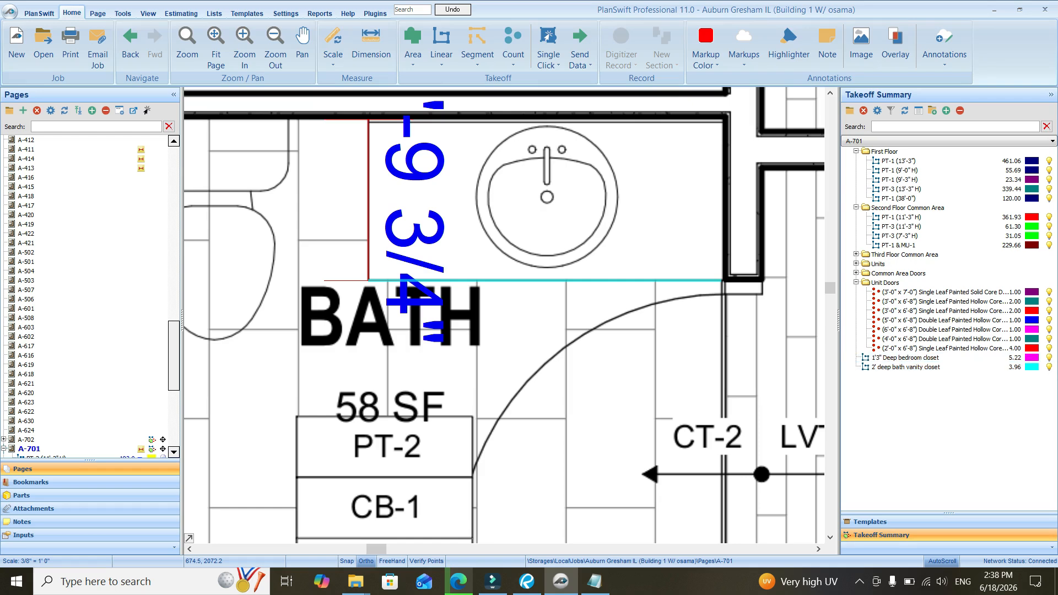
{"action": "scroll", "coordinate": [456, 316], "scroll_direction": "down", "scroll_amount": 3}
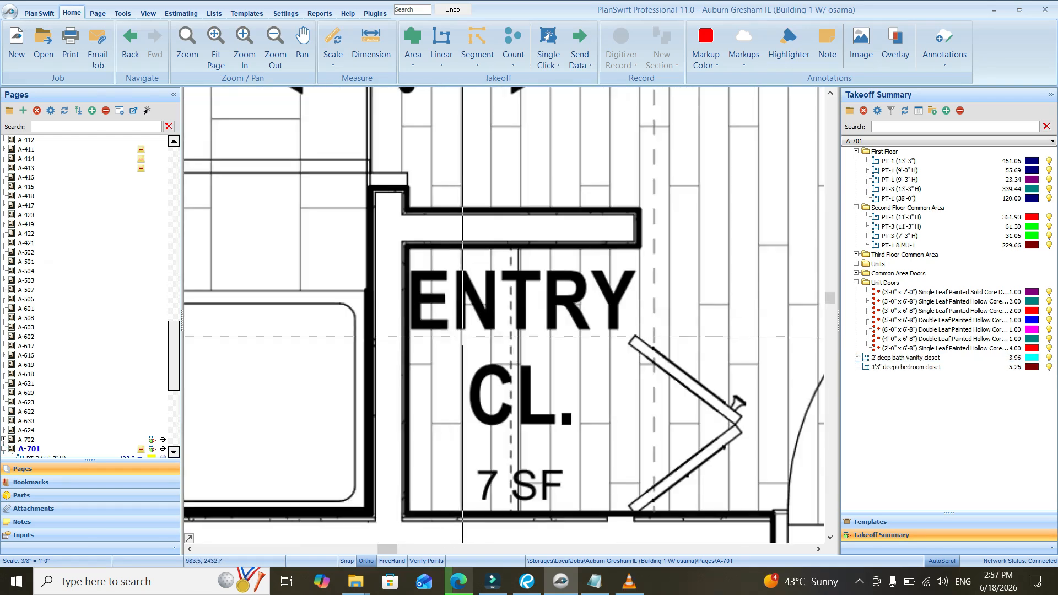
{"action": "scroll", "coordinate": [475, 347], "scroll_direction": "down", "scroll_amount": 3}
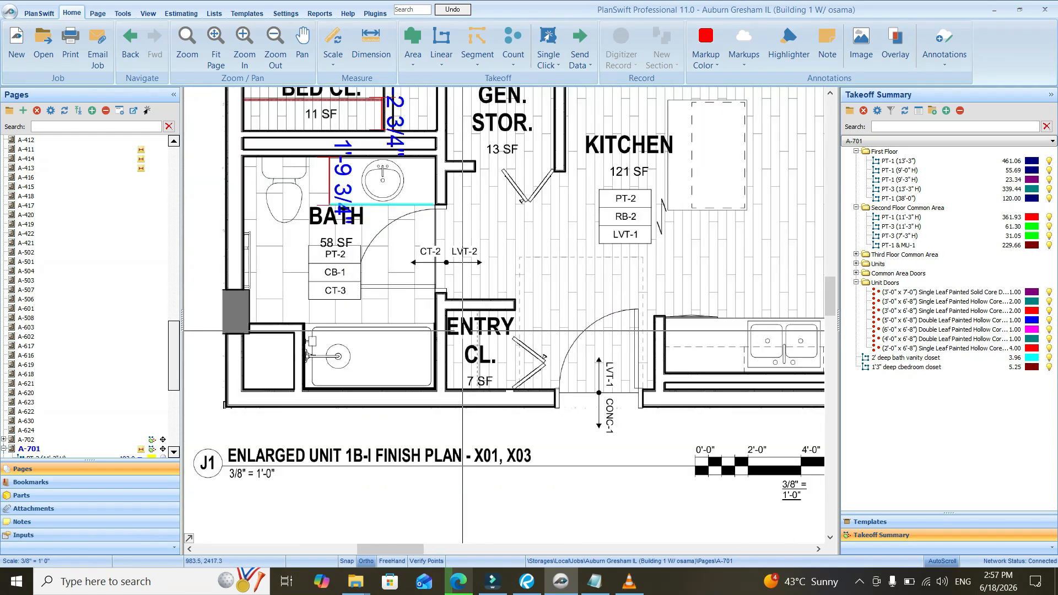
{"action": "scroll", "coordinate": [475, 347], "scroll_direction": "up", "scroll_amount": 4}
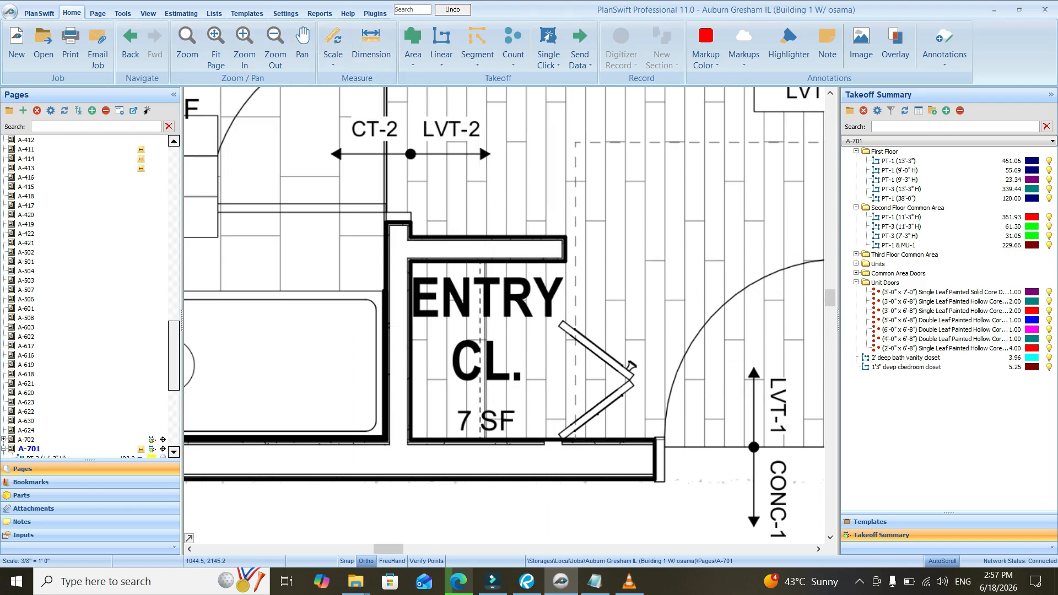
{"action": "left_click", "coordinate": [370, 44]}
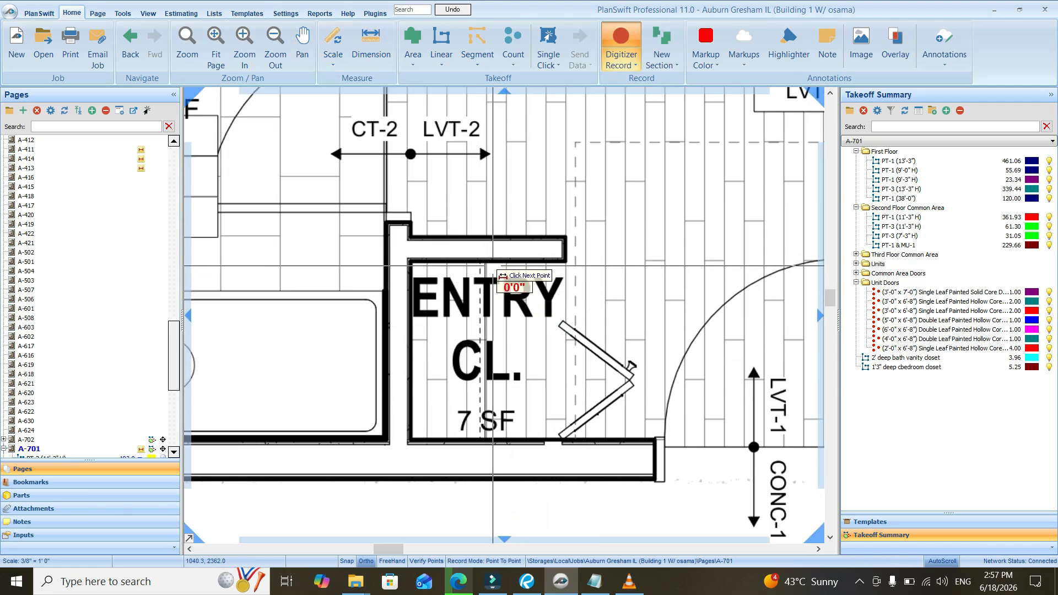
{"action": "scroll", "coordinate": [485, 263], "scroll_direction": "up", "scroll_amount": 3}
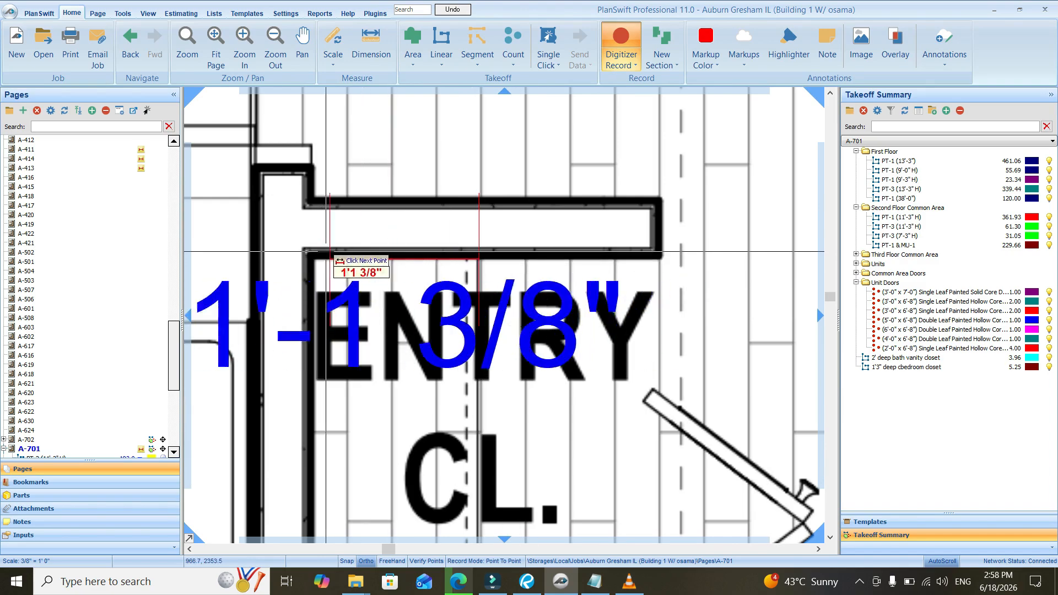
{"action": "left_click", "coordinate": [314, 257]}
{"action": "scroll", "coordinate": [502, 244], "scroll_direction": "down", "scroll_amount": 2}
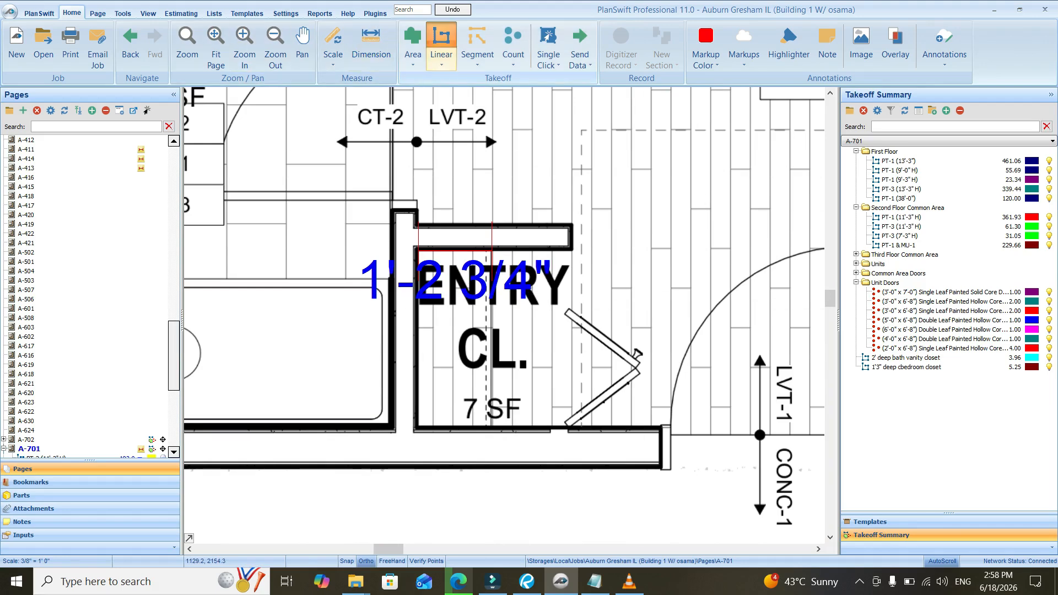
Create a linear takeoff item named Entry closet 1'3" deep
{"action": "left_click", "coordinate": [440, 44]}
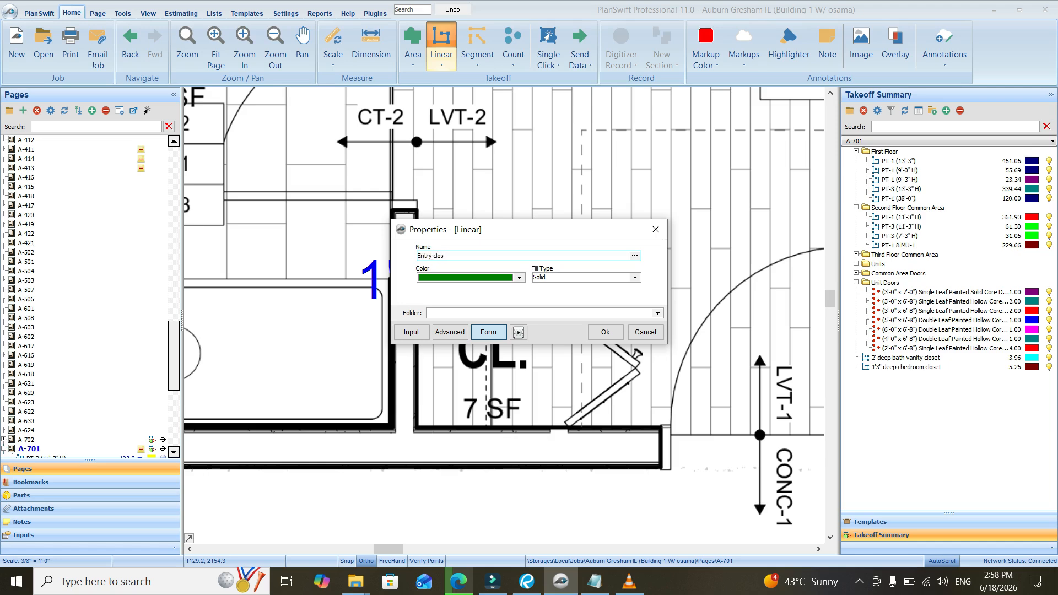
{"action": "type", "text": "Entry closet 1'"}
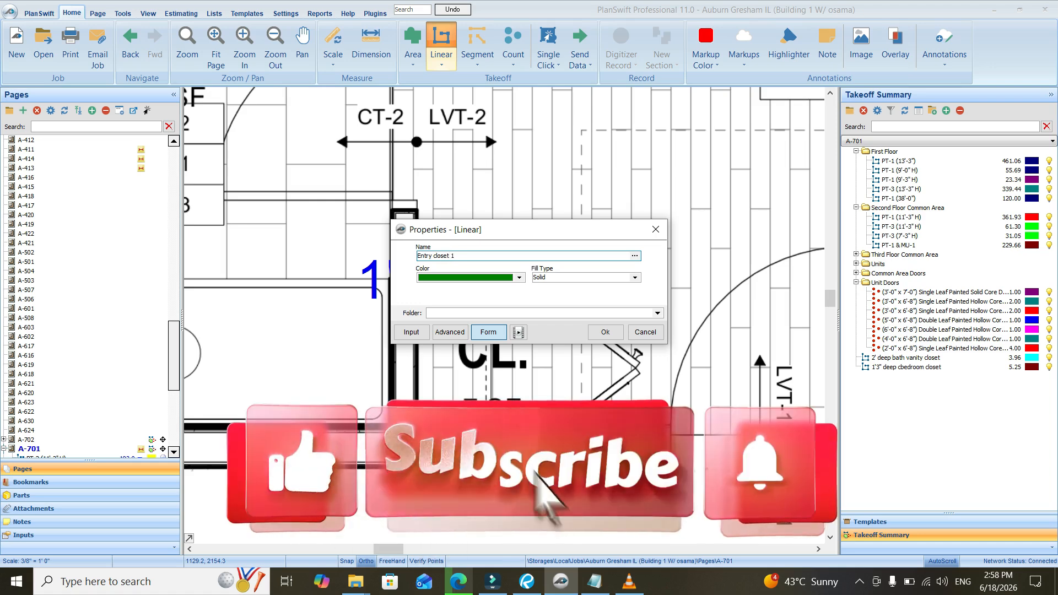
{"action": "type", "text": "3"}
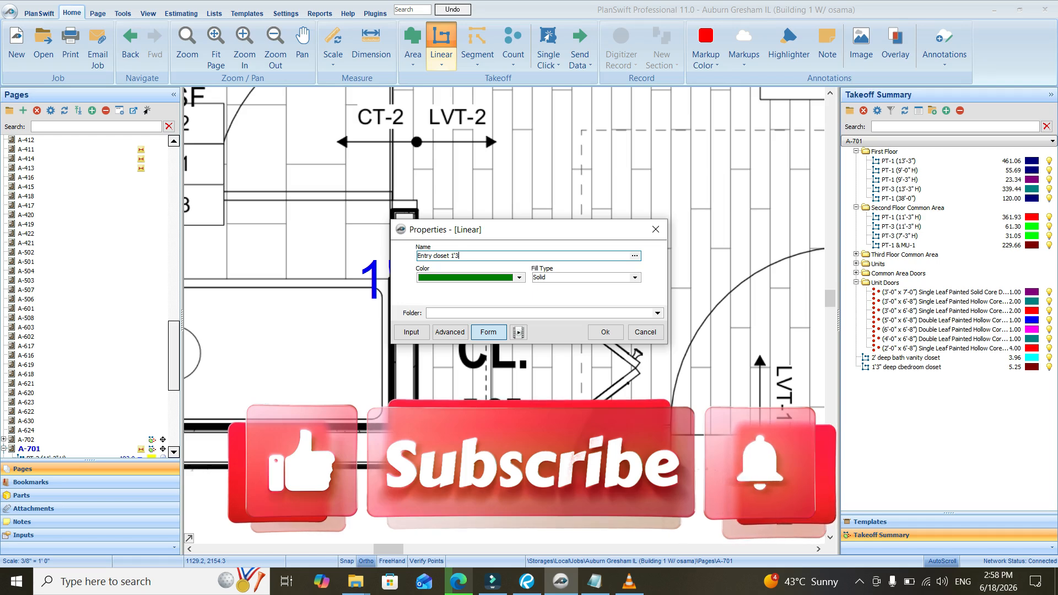
{"action": "type", "text": "\" dep"}
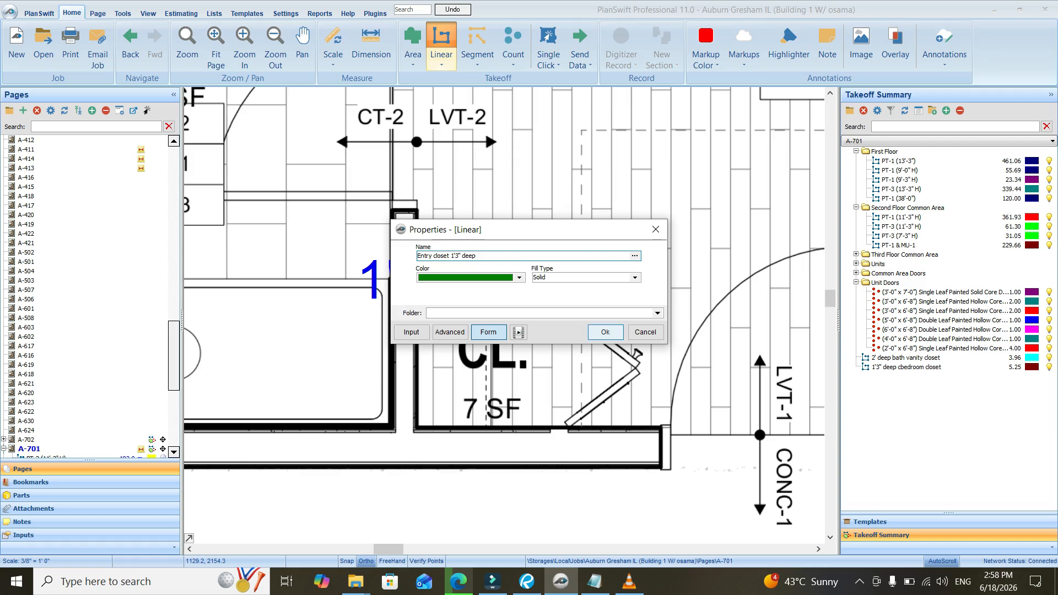
{"action": "left_click", "coordinate": [598, 332]}
Trace the entry closet takeoff along the dashed shelf line in ENTRY CL. from wall to wall, about 2.9 ft long
{"action": "scroll", "coordinate": [385, 359], "scroll_direction": "up", "scroll_amount": 3}
{"action": "scroll", "coordinate": [493, 288], "scroll_direction": "down", "scroll_amount": 4}
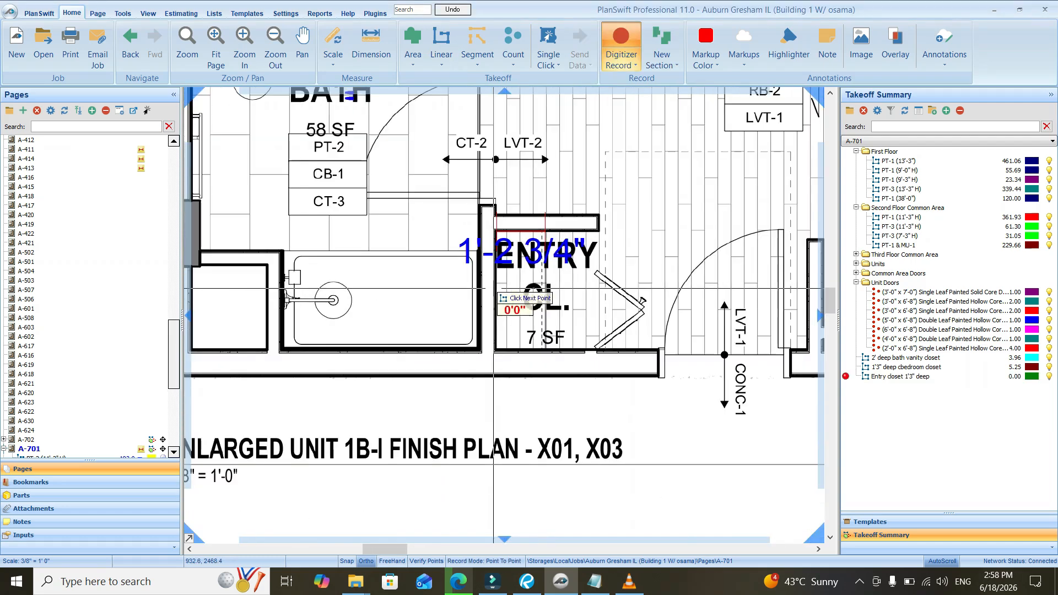
{"action": "scroll", "coordinate": [493, 288], "scroll_direction": "up", "scroll_amount": 5}
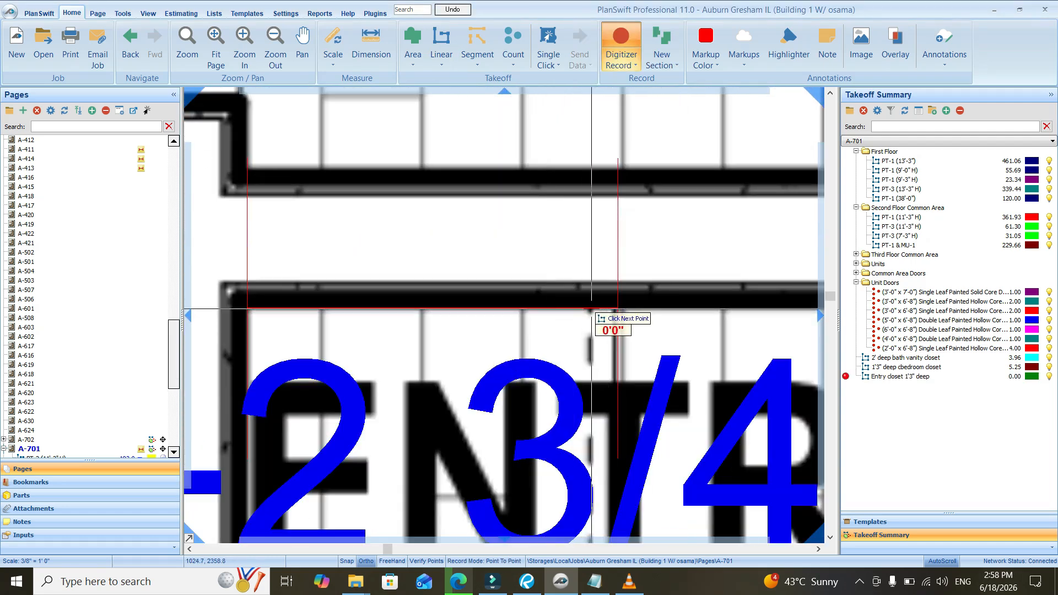
{"action": "scroll", "coordinate": [591, 308], "scroll_direction": "down", "scroll_amount": 6}
{"action": "scroll", "coordinate": [592, 422], "scroll_direction": "up", "scroll_amount": 5}
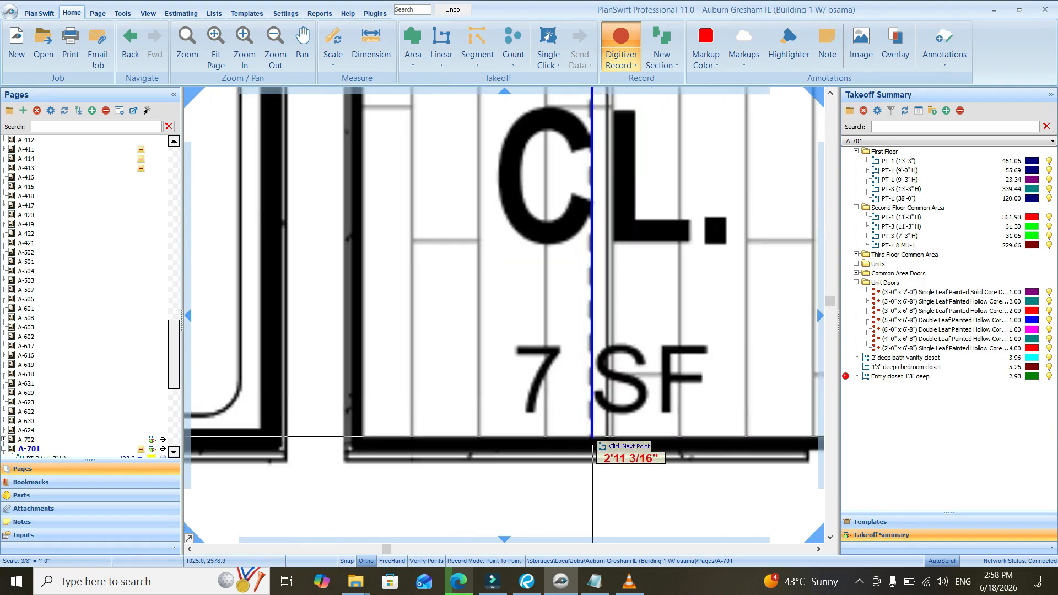
{"action": "left_click", "coordinate": [592, 437]}
{"action": "scroll", "coordinate": [462, 368], "scroll_direction": "down", "scroll_amount": 2}
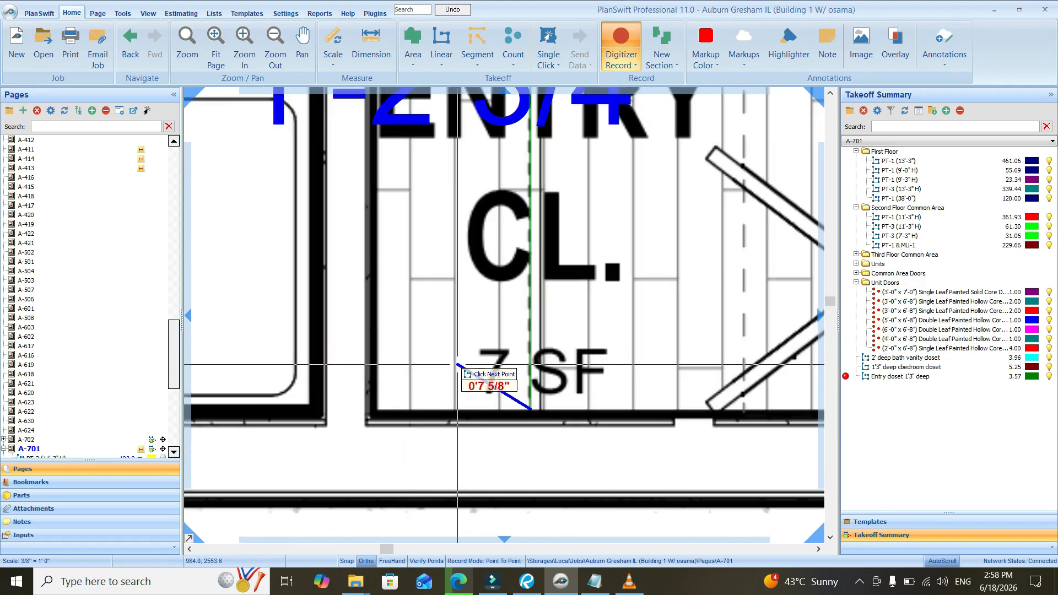
{"action": "key", "text": "Escape"}
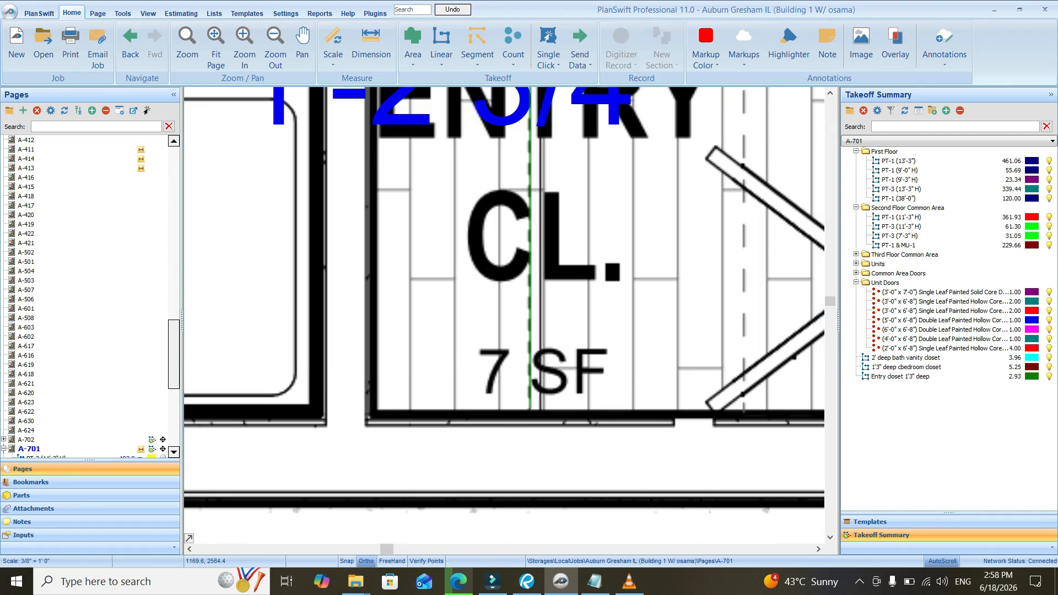
Examine the Type B typical kitchen elevations on sheet A-415 for the cabinet layout, sizes and appliance positions
{"action": "scroll", "coordinate": [401, 323], "scroll_direction": "down", "scroll_amount": 3}
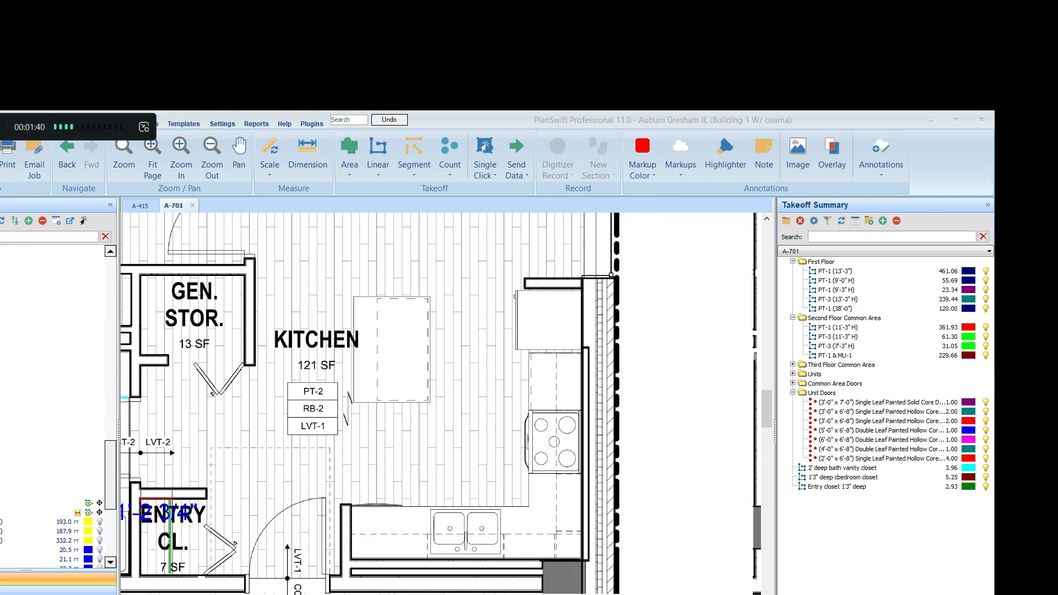
{"action": "left_click", "coordinate": [138, 205]}
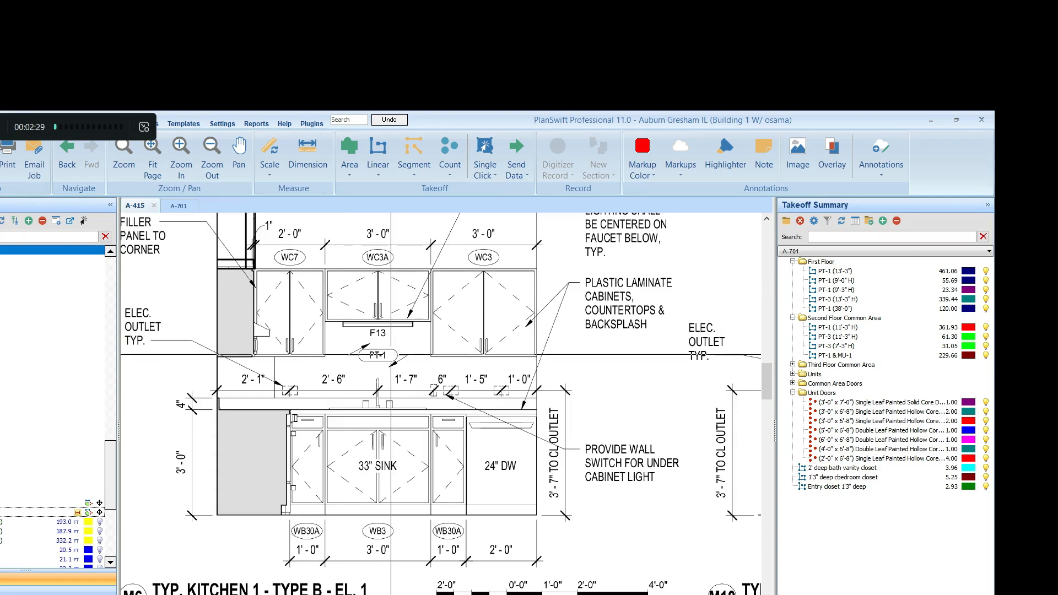
{"action": "scroll", "coordinate": [391, 354], "scroll_direction": "down", "scroll_amount": 1}
{"action": "scroll", "coordinate": [373, 339], "scroll_direction": "down", "scroll_amount": 2}
{"action": "scroll", "coordinate": [522, 339], "scroll_direction": "up", "scroll_amount": 1}
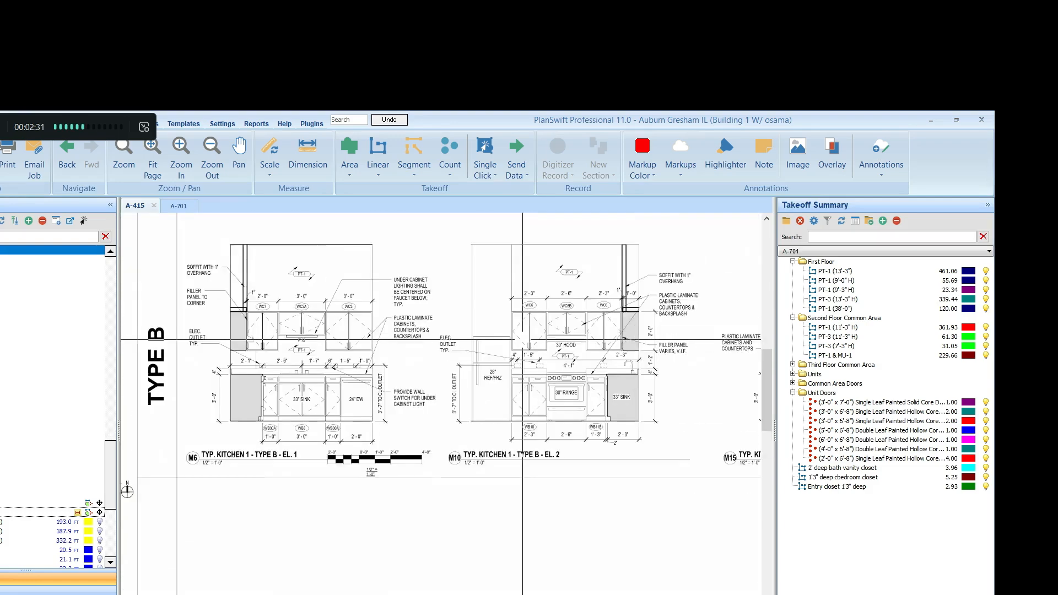
{"action": "scroll", "coordinate": [522, 340], "scroll_direction": "up", "scroll_amount": 2}
{"action": "scroll", "coordinate": [441, 353], "scroll_direction": "down", "scroll_amount": 2}
{"action": "scroll", "coordinate": [347, 402], "scroll_direction": "up", "scroll_amount": 3}
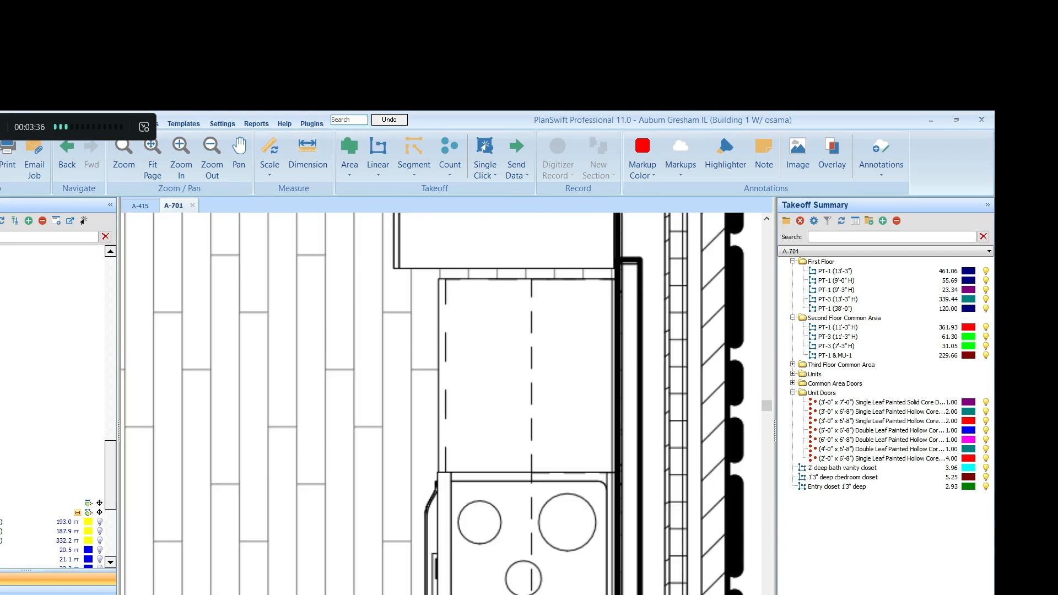
Measure the kitchen base cabinet's depth beside the refrigerator on sheet A-701, from the front edge to the back wall
{"action": "left_click", "coordinate": [307, 157]}
{"action": "left_click", "coordinate": [432, 510]}
{"action": "scroll", "coordinate": [432, 509], "scroll_direction": "up", "scroll_amount": 5}
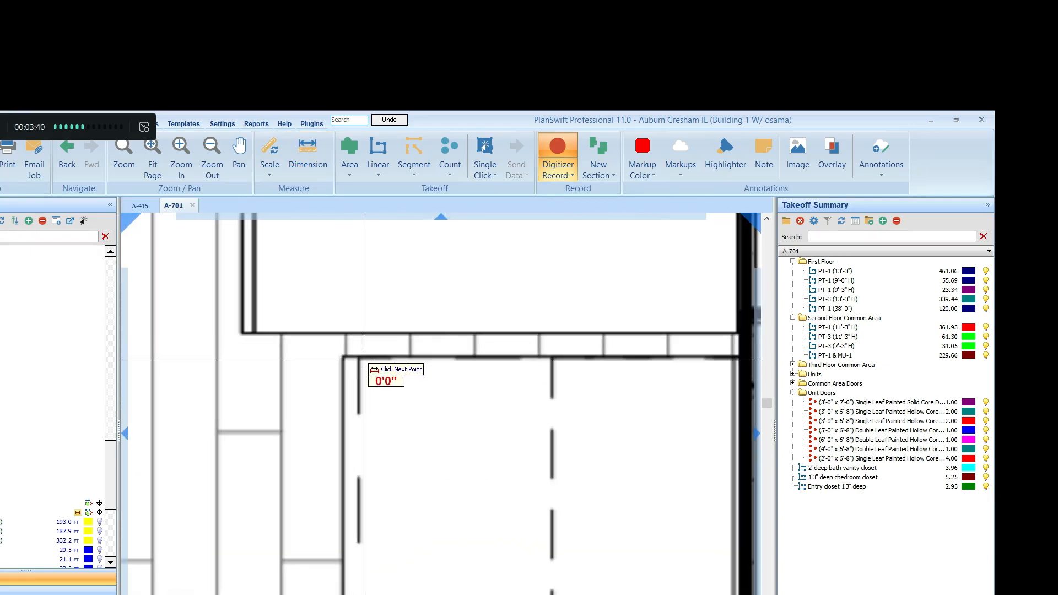
{"action": "scroll", "coordinate": [551, 361], "scroll_direction": "down", "scroll_amount": 3}
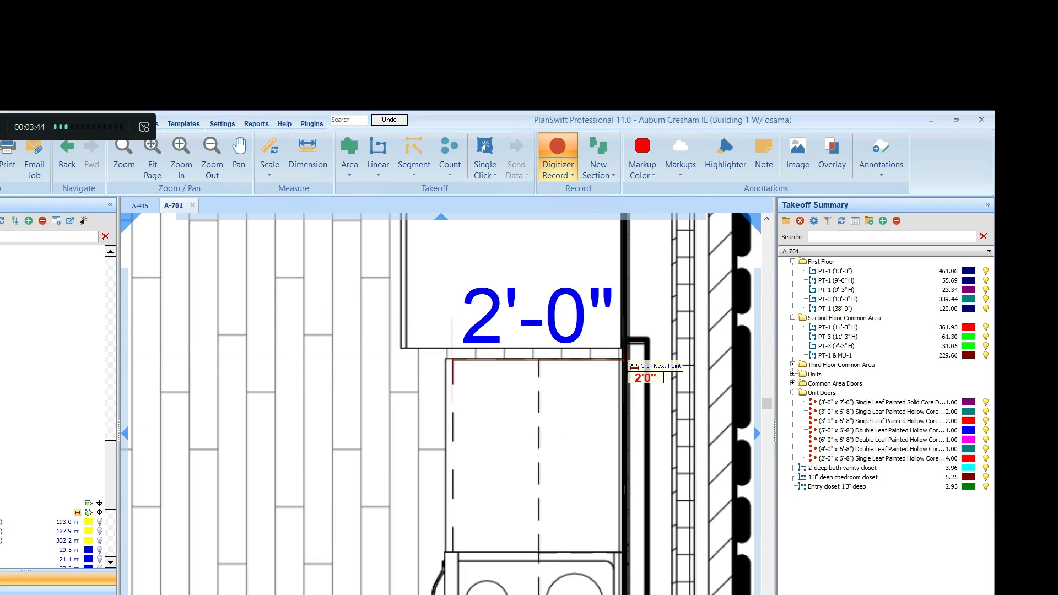
{"action": "left_click", "coordinate": [625, 359]}
{"action": "scroll", "coordinate": [333, 265], "scroll_direction": "down", "scroll_amount": 3}
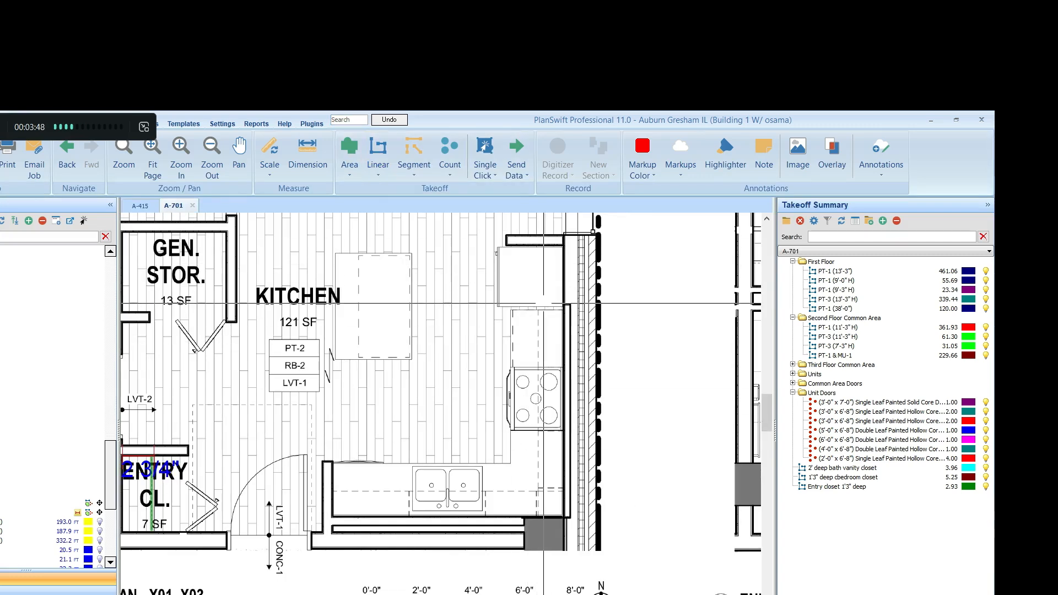
Create a linear takeoff named Base cabinet 2' deep and trace it along the sink counter's front edge, around the corner to the range, about 8.4 ft
{"action": "left_click", "coordinate": [378, 157]}
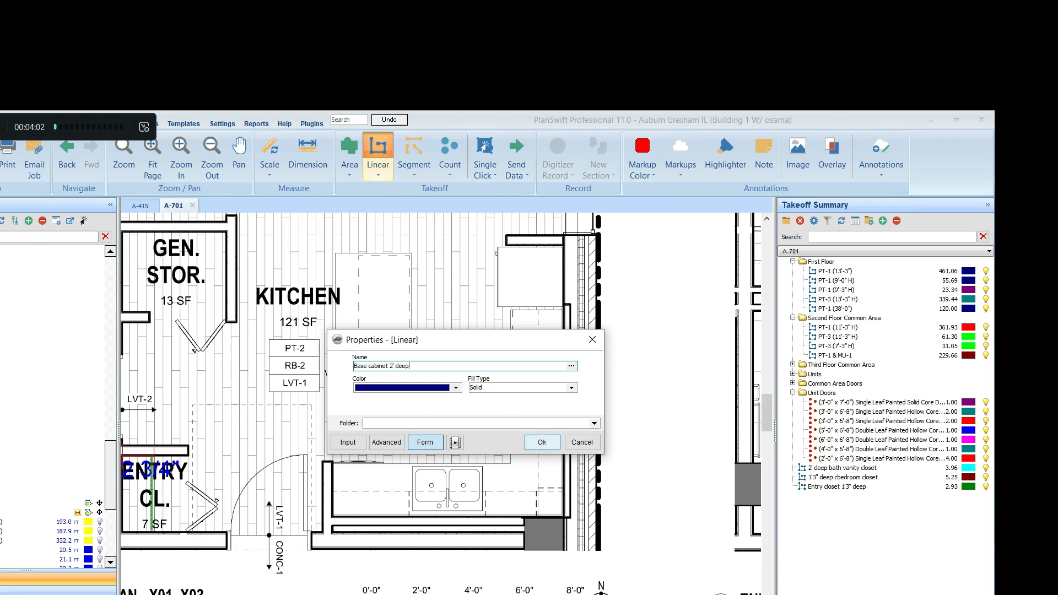
{"action": "key", "text": "Return"}
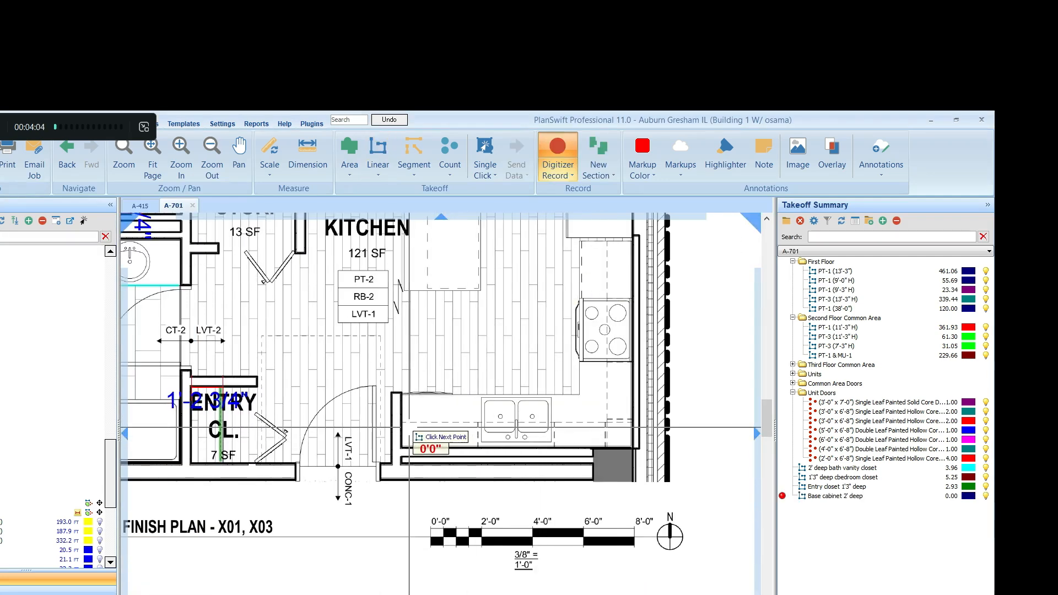
{"action": "scroll", "coordinate": [409, 428], "scroll_direction": "up", "scroll_amount": 3}
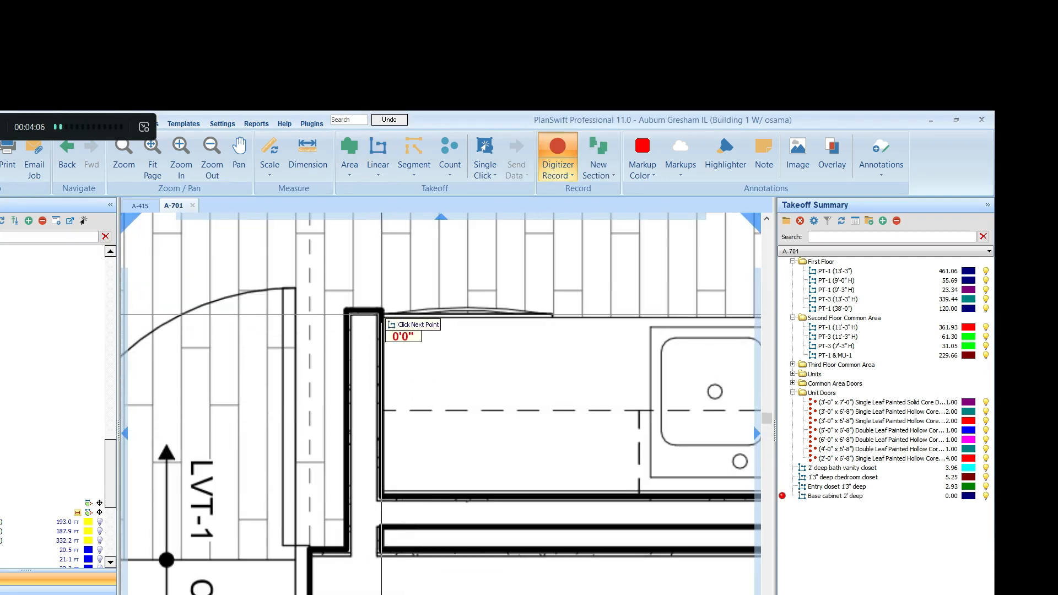
{"action": "scroll", "coordinate": [606, 342], "scroll_direction": "down", "scroll_amount": 4}
{"action": "scroll", "coordinate": [670, 336], "scroll_direction": "up", "scroll_amount": 2}
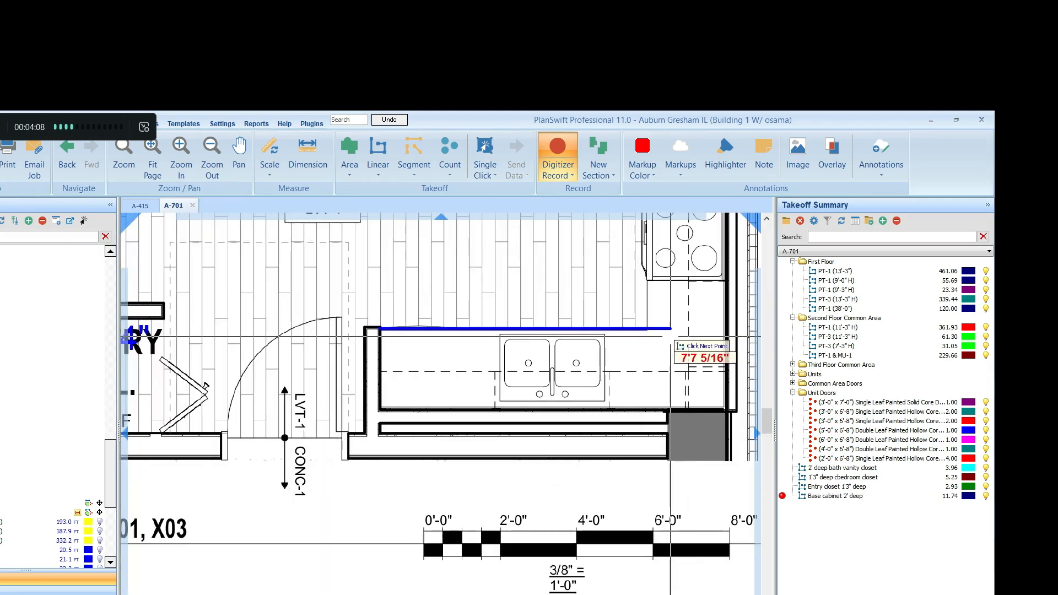
{"action": "left_click", "coordinate": [670, 336]}
{"action": "scroll", "coordinate": [661, 335], "scroll_direction": "down", "scroll_amount": 2}
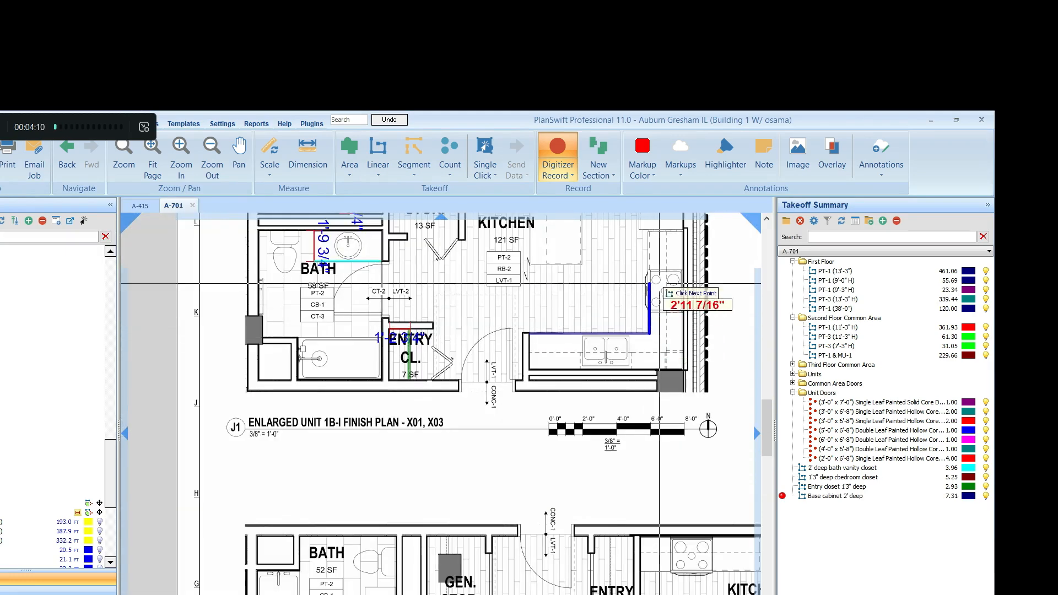
{"action": "scroll", "coordinate": [659, 283], "scroll_direction": "up", "scroll_amount": 4}
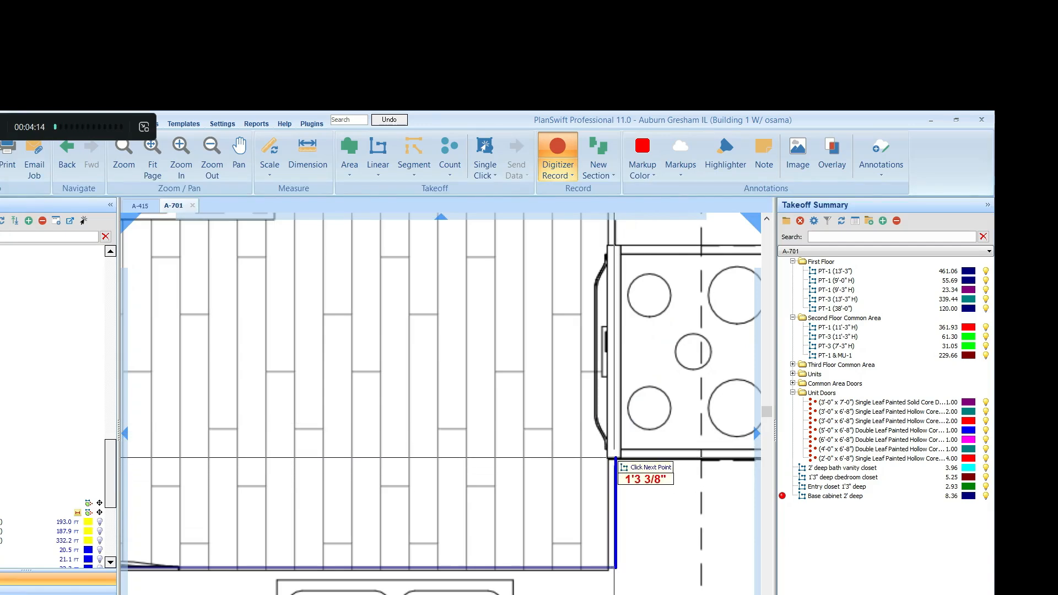
{"action": "double_click", "coordinate": [615, 458]}
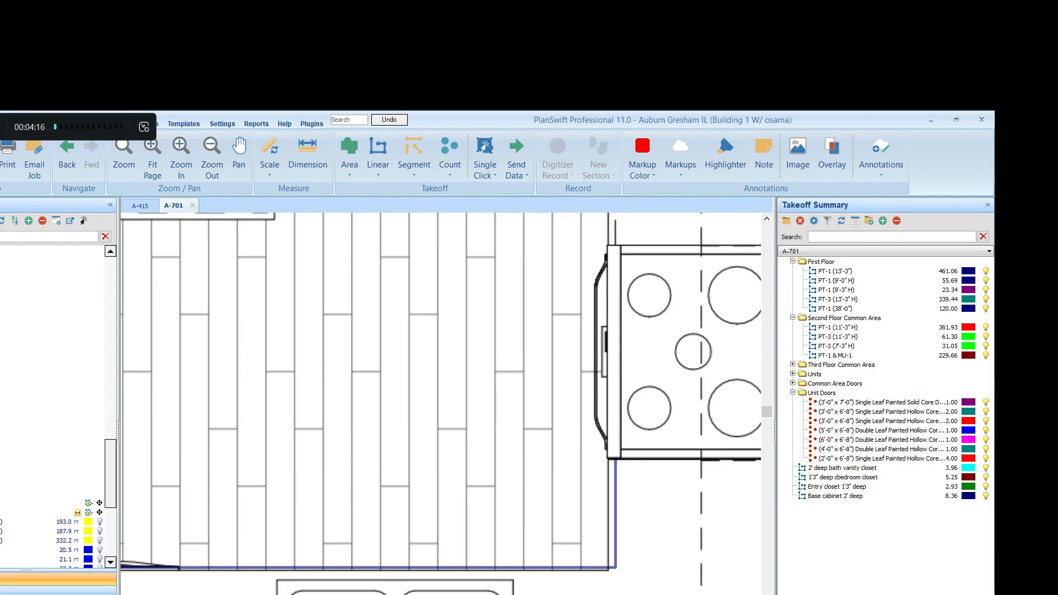
Resume the base cabinet takeoff and add a separate run along the cabinet front from the range to the refrigerator, about 2.4 ft long
{"action": "key", "text": "r"}
{"action": "scroll", "coordinate": [540, 413], "scroll_direction": "down", "scroll_amount": 2}
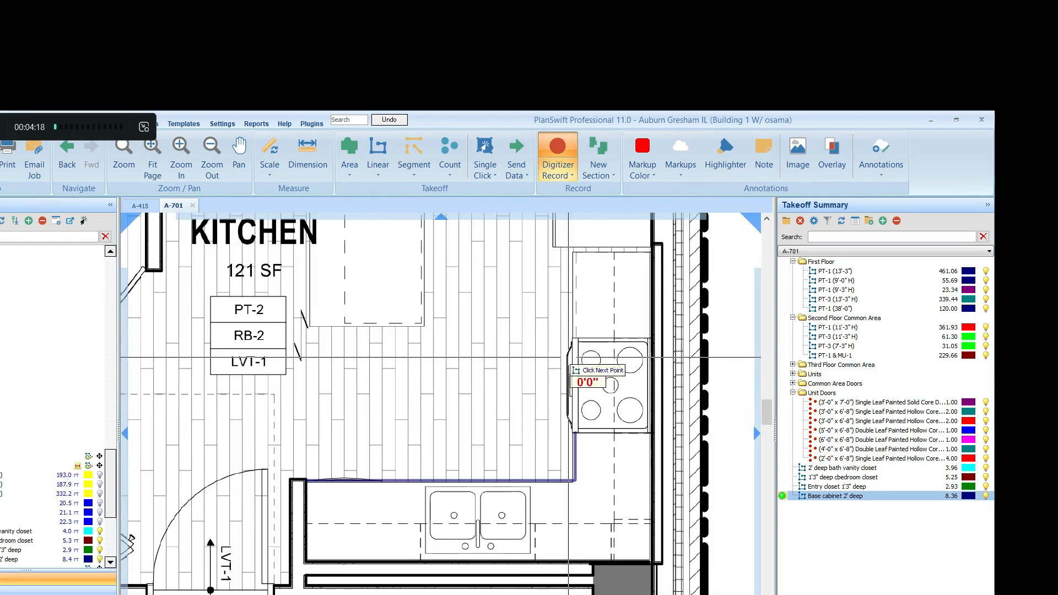
{"action": "scroll", "coordinate": [587, 309], "scroll_direction": "up", "scroll_amount": 4}
{"action": "left_click", "coordinate": [522, 448]}
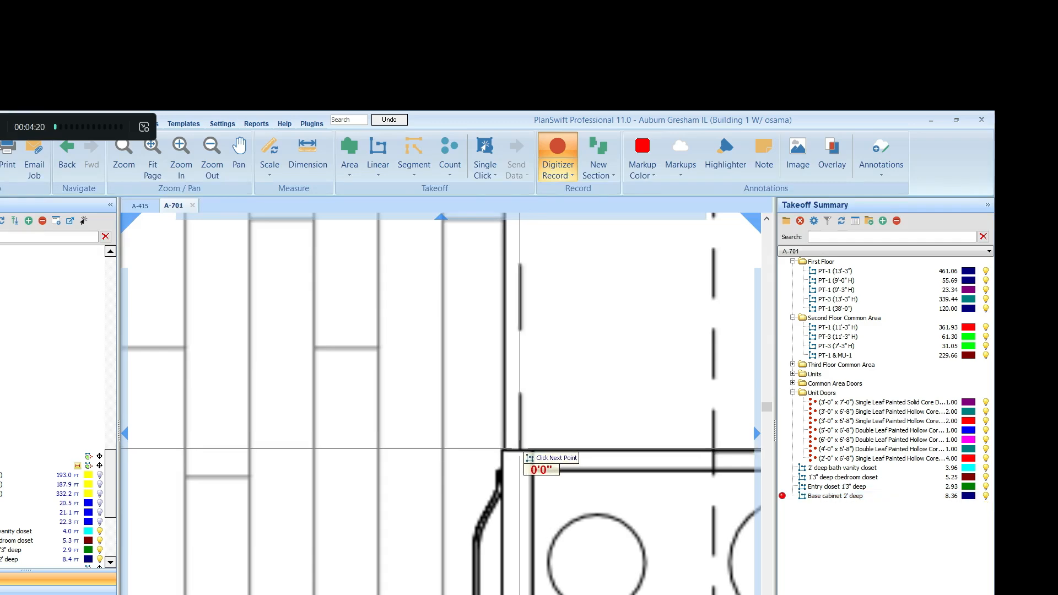
{"action": "scroll", "coordinate": [518, 331], "scroll_direction": "down", "scroll_amount": 2}
{"action": "scroll", "coordinate": [524, 237], "scroll_direction": "up", "scroll_amount": 2}
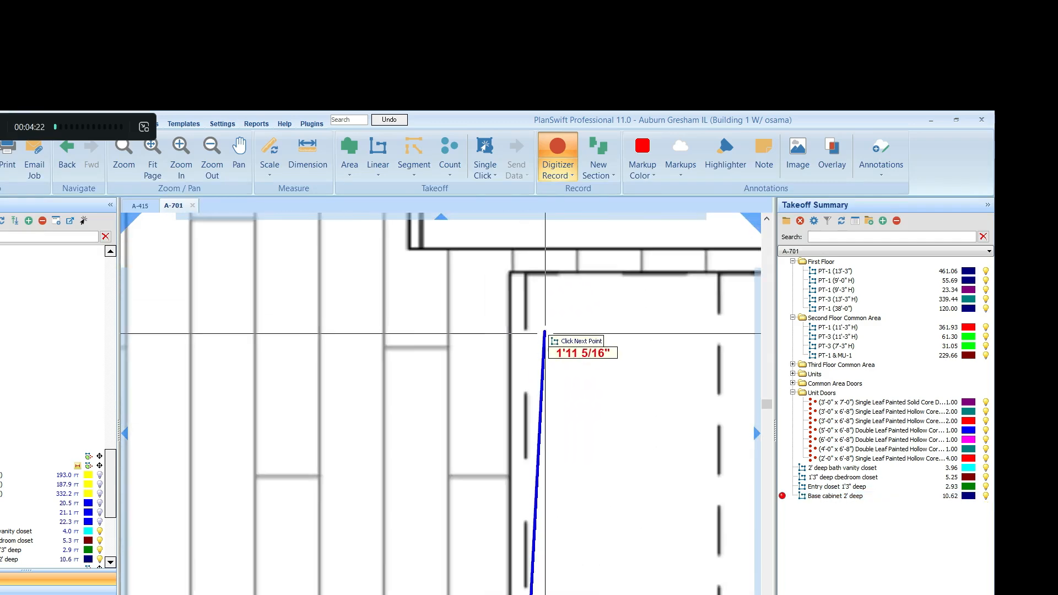
{"action": "scroll", "coordinate": [542, 331], "scroll_direction": "down", "scroll_amount": 1}
{"action": "scroll", "coordinate": [536, 285], "scroll_direction": "down", "scroll_amount": 3}
{"action": "scroll", "coordinate": [534, 285], "scroll_direction": "up", "scroll_amount": 3}
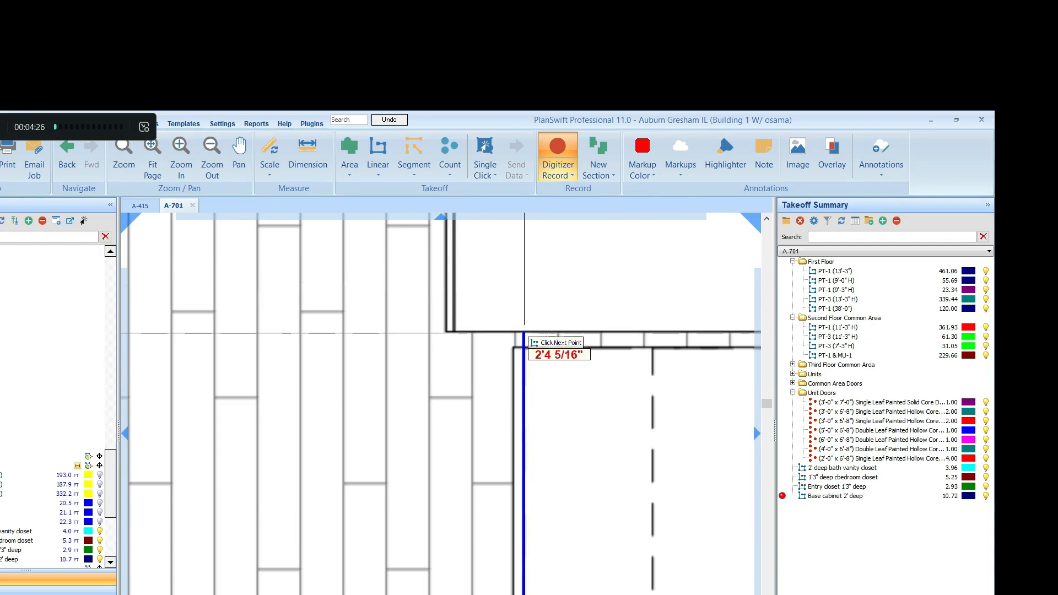
{"action": "left_click", "coordinate": [523, 333]}
{"action": "scroll", "coordinate": [546, 358], "scroll_direction": "down", "scroll_amount": 2}
{"action": "key", "text": "Escape"}
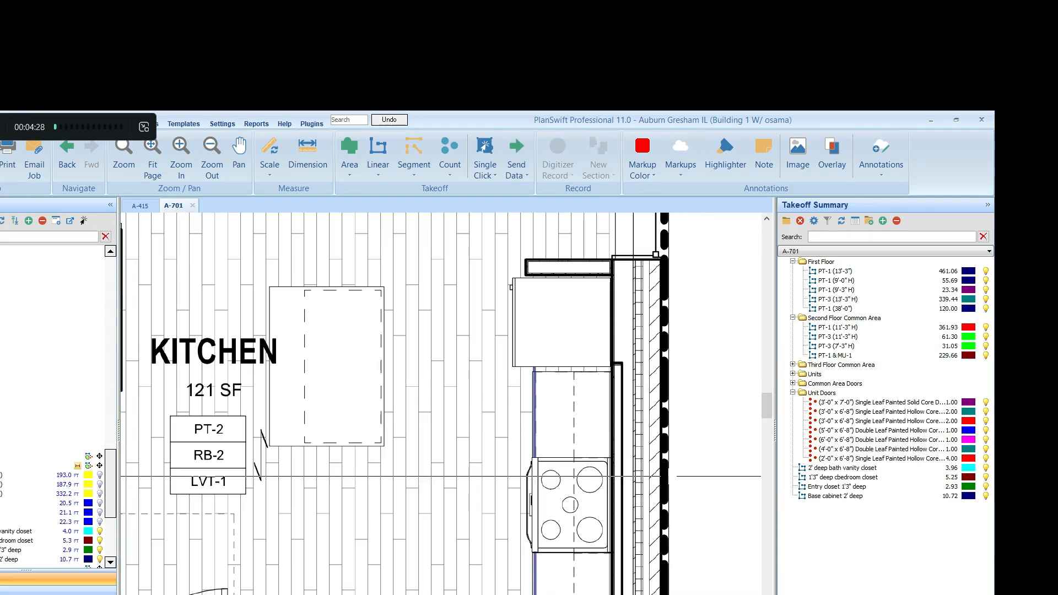
{"action": "scroll", "coordinate": [499, 474], "scroll_direction": "down", "scroll_amount": 2}
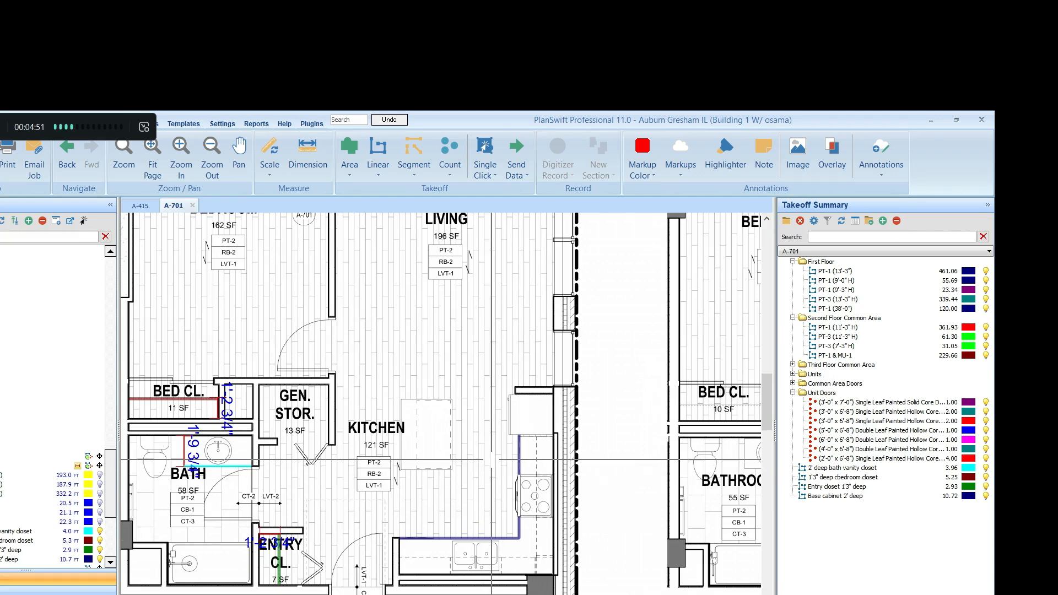
Measure the kitchen upper cabinet's depth beside the refrigerator, from the dashed front line to the back wall
{"action": "left_click", "coordinate": [308, 157]}
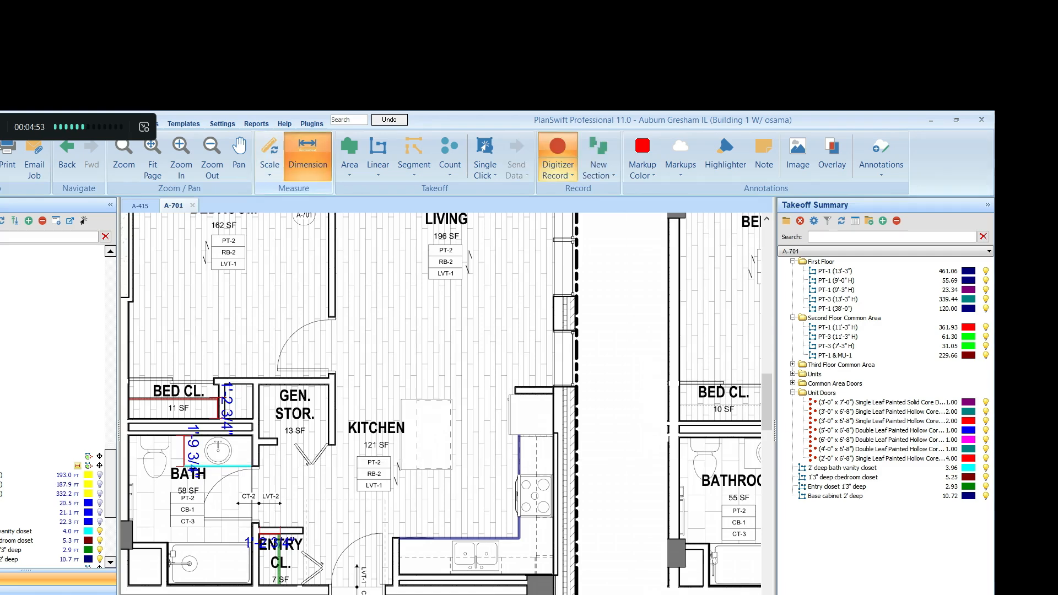
{"action": "scroll", "coordinate": [546, 449], "scroll_direction": "up", "scroll_amount": 5}
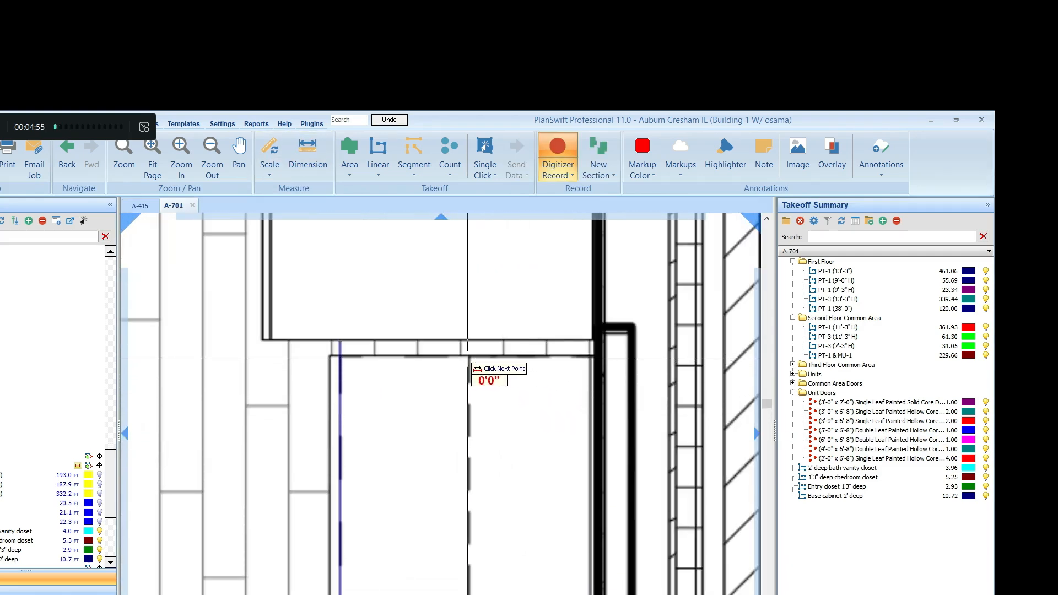
{"action": "left_click", "coordinate": [467, 358]}
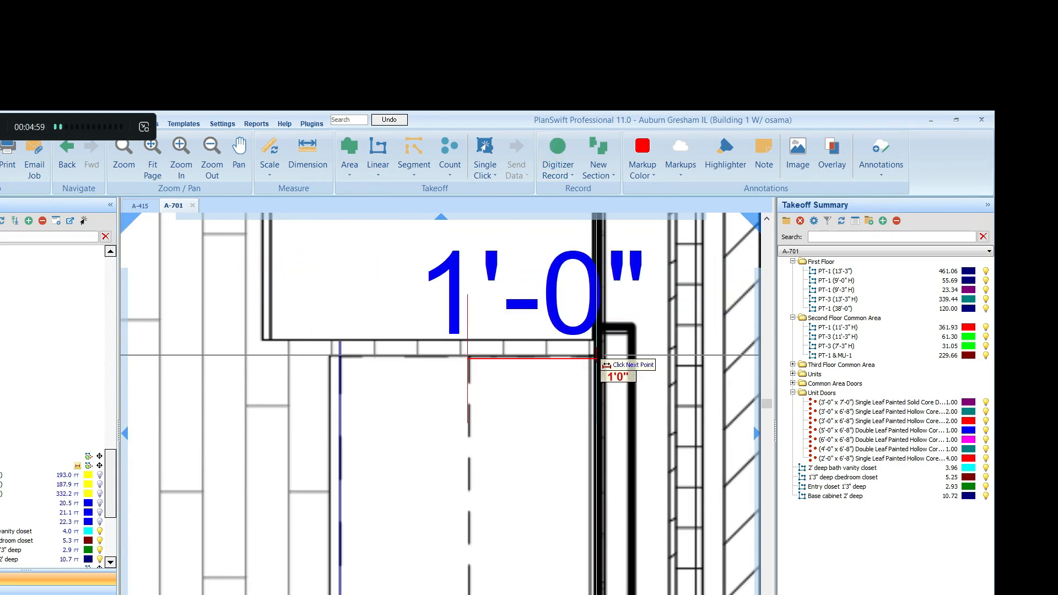
{"action": "left_click", "coordinate": [595, 355]}
{"action": "scroll", "coordinate": [595, 356], "scroll_direction": "down", "scroll_amount": 4}
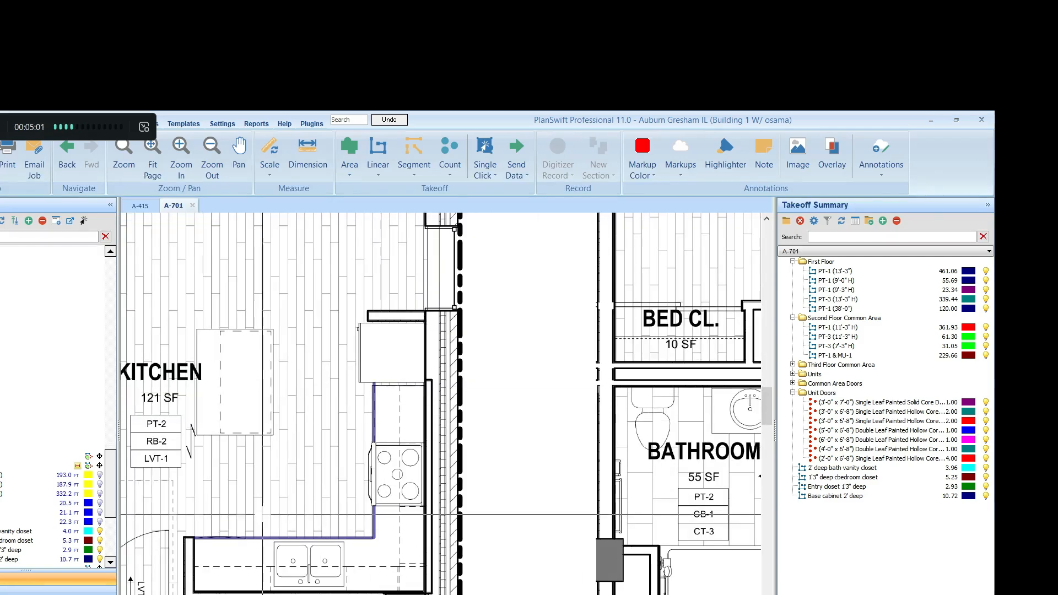
Create a linear takeoff named Upper cabinet 1' deep and trace the dashed cabinet line from the refrigerator past the range to the corner, about 7.1 ft
{"action": "scroll", "coordinate": [262, 514], "scroll_direction": "up", "scroll_amount": 3}
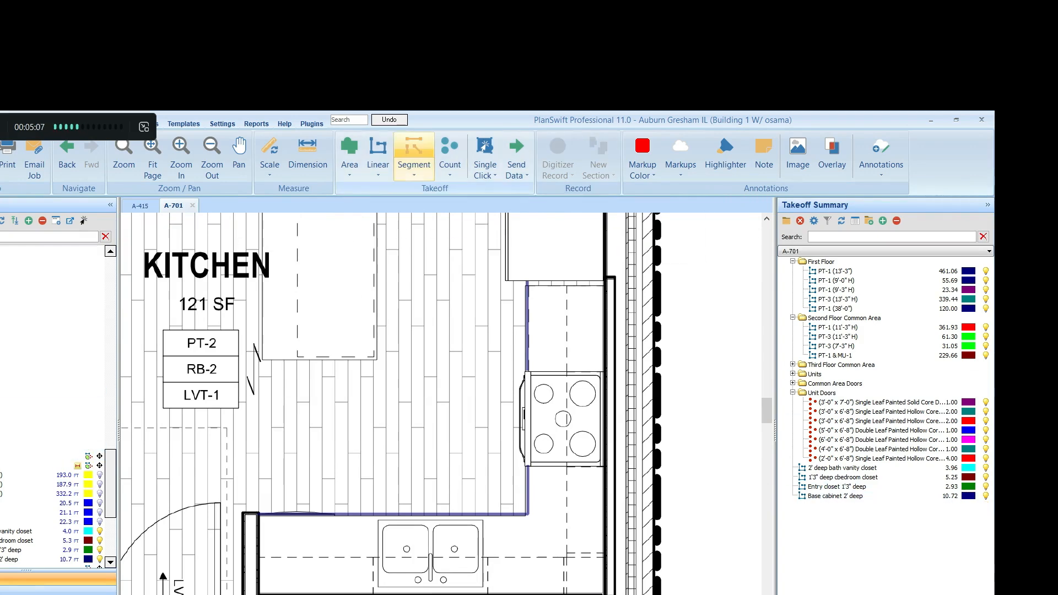
{"action": "left_click", "coordinate": [378, 157]}
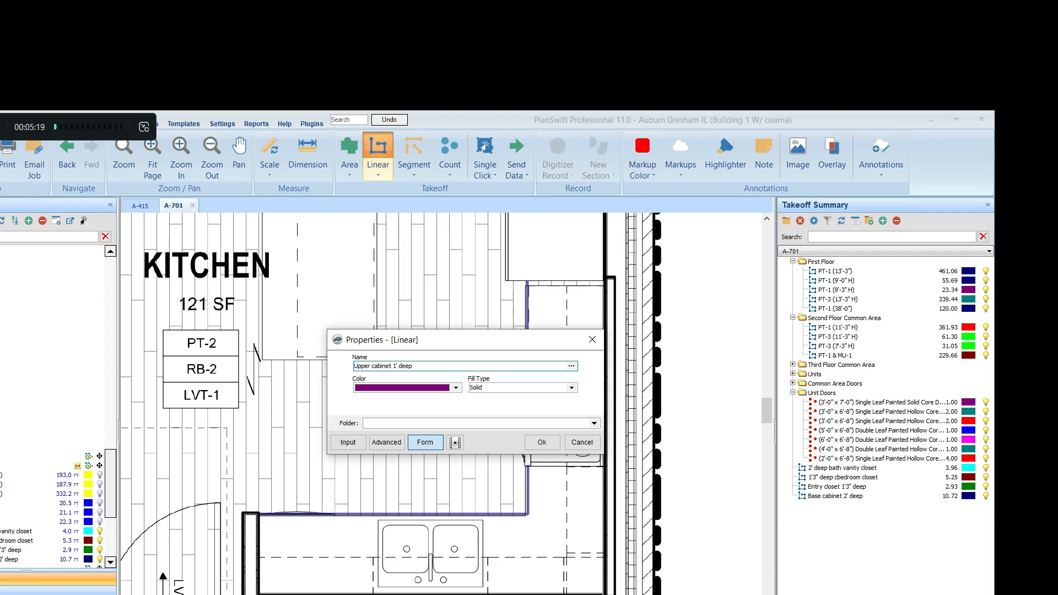
{"action": "left_click", "coordinate": [542, 441]}
{"action": "scroll", "coordinate": [587, 288], "scroll_direction": "up", "scroll_amount": 5}
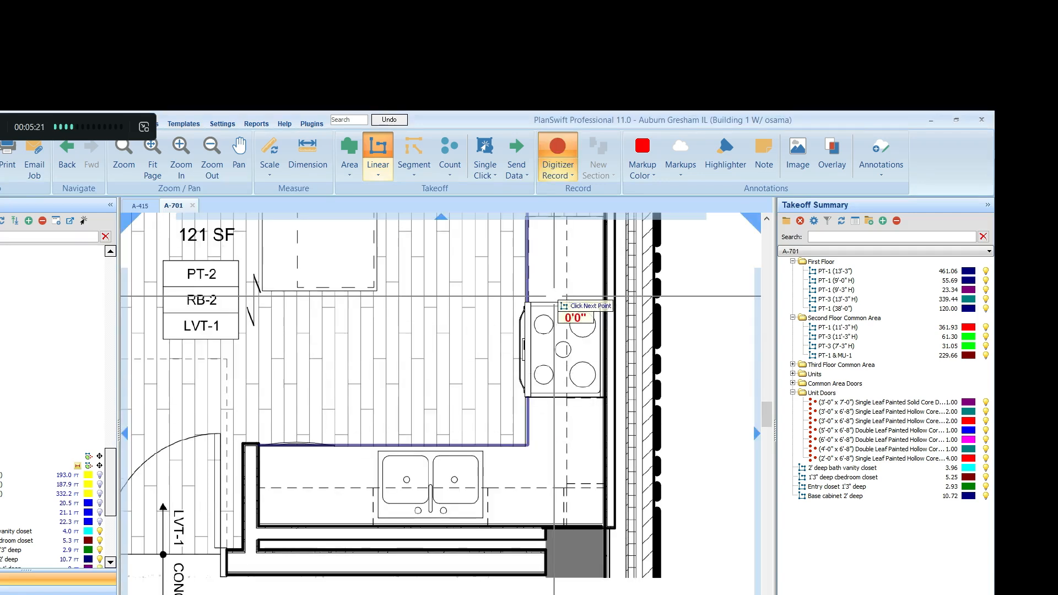
{"action": "scroll", "coordinate": [587, 288], "scroll_direction": "down", "scroll_amount": 3}
{"action": "scroll", "coordinate": [559, 354], "scroll_direction": "up", "scroll_amount": 4}
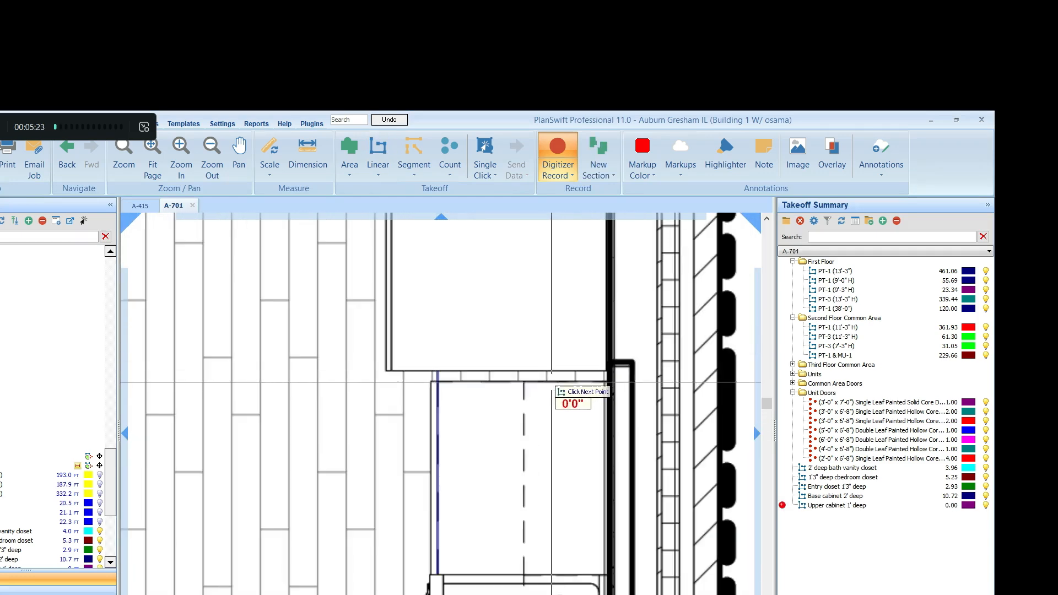
{"action": "scroll", "coordinate": [533, 384], "scroll_direction": "down", "scroll_amount": 3}
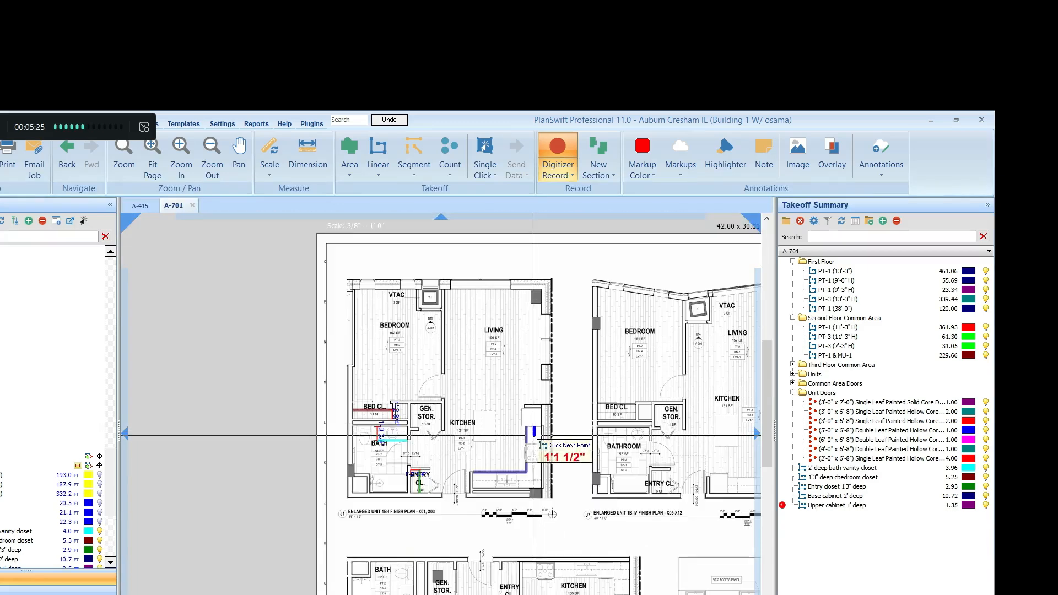
{"action": "scroll", "coordinate": [531, 485], "scroll_direction": "up", "scroll_amount": 3}
{"action": "scroll", "coordinate": [531, 484], "scroll_direction": "up", "scroll_amount": 4}
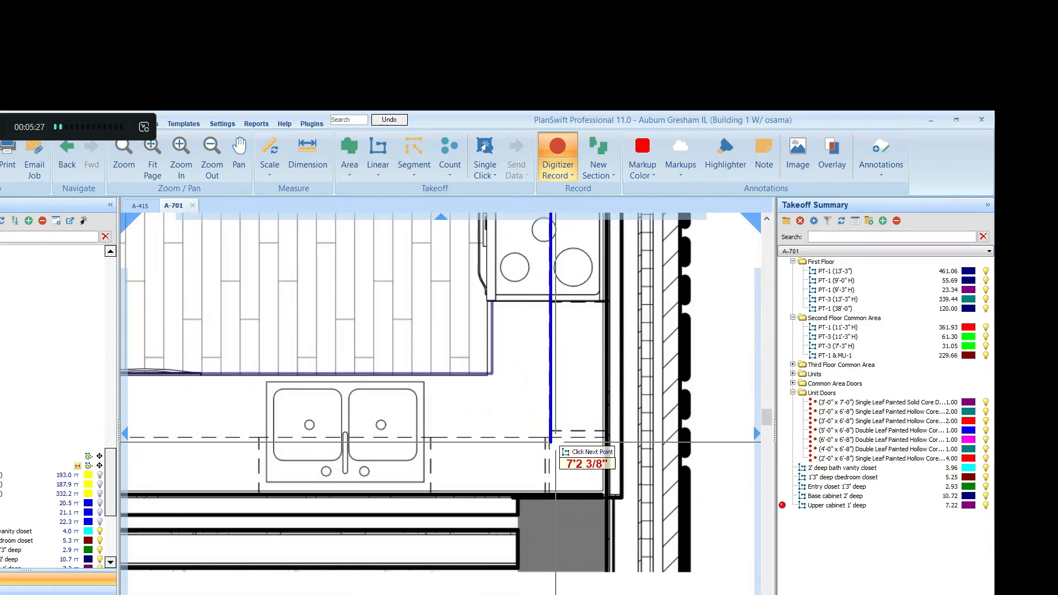
{"action": "left_click", "coordinate": [555, 438]}
Continue the upper cabinet run along the dashed line above the sink to the end wall, about 8 ft, and finish the takeoff
{"action": "scroll", "coordinate": [560, 435], "scroll_direction": "down", "scroll_amount": 2}
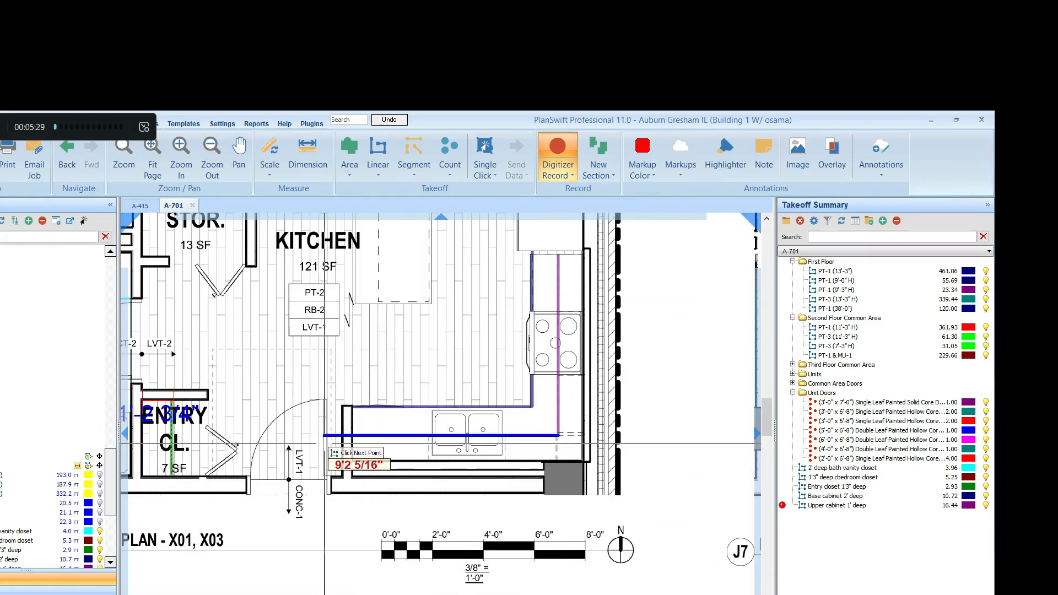
{"action": "scroll", "coordinate": [331, 443], "scroll_direction": "up", "scroll_amount": 3}
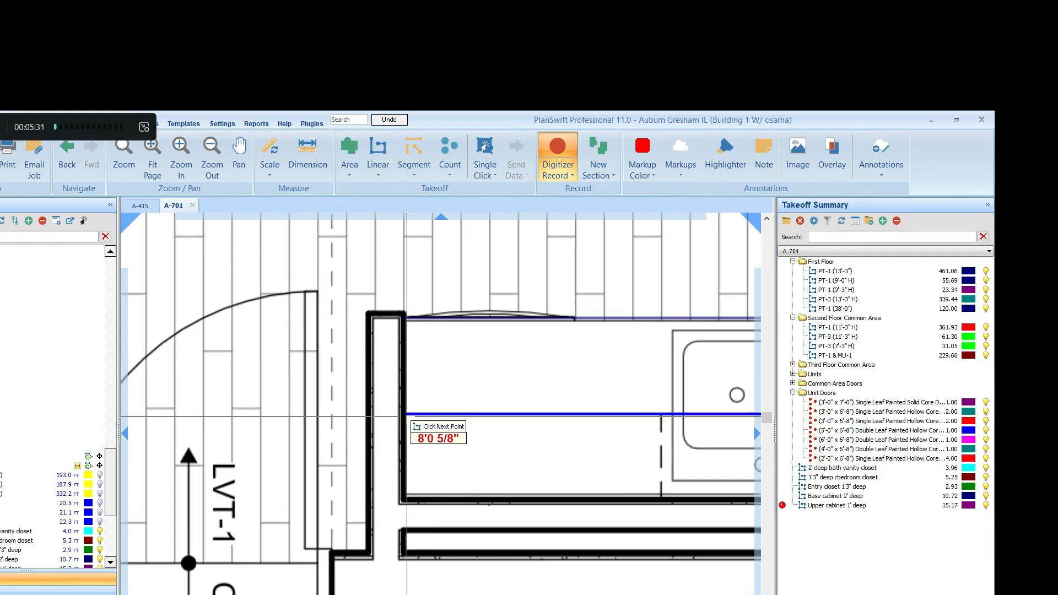
{"action": "left_click", "coordinate": [406, 416]}
{"action": "key", "text": "Escape"}
{"action": "scroll", "coordinate": [423, 501], "scroll_direction": "down", "scroll_amount": 4}
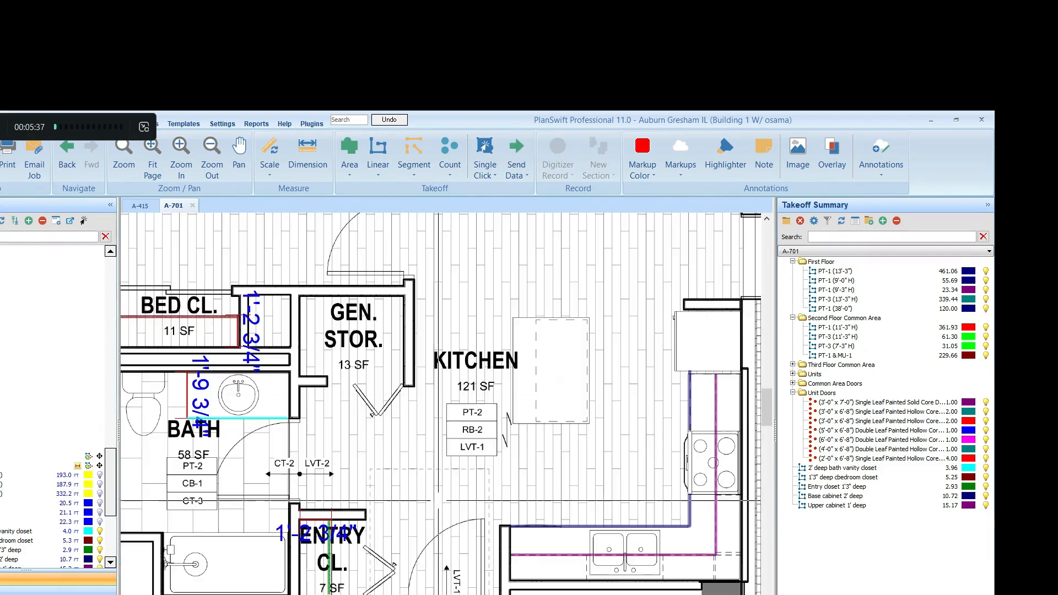
{"action": "left_click", "coordinate": [835, 496]}
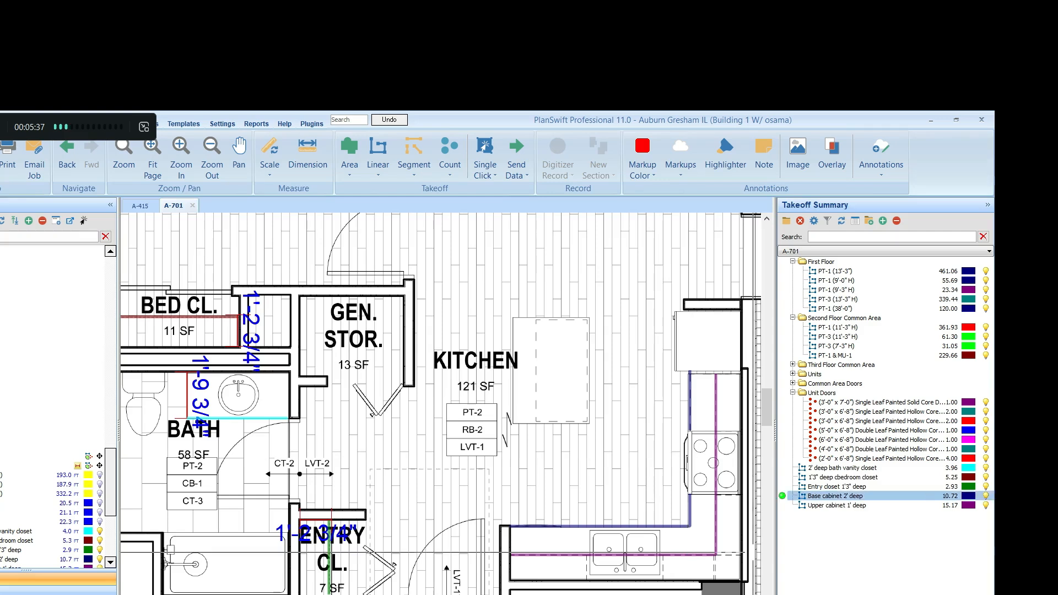
{"action": "key", "text": "Escape"}
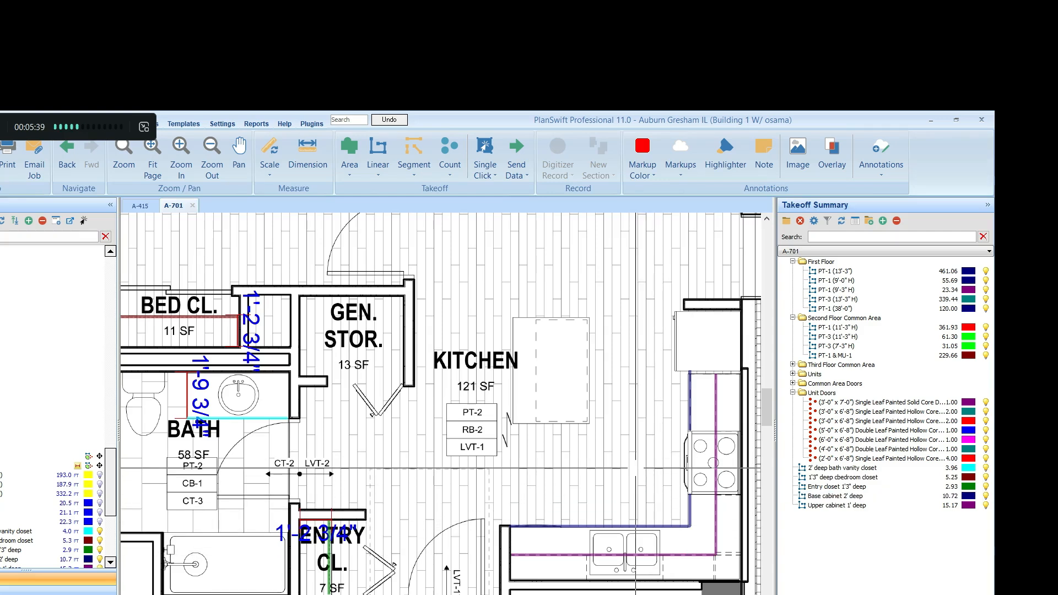